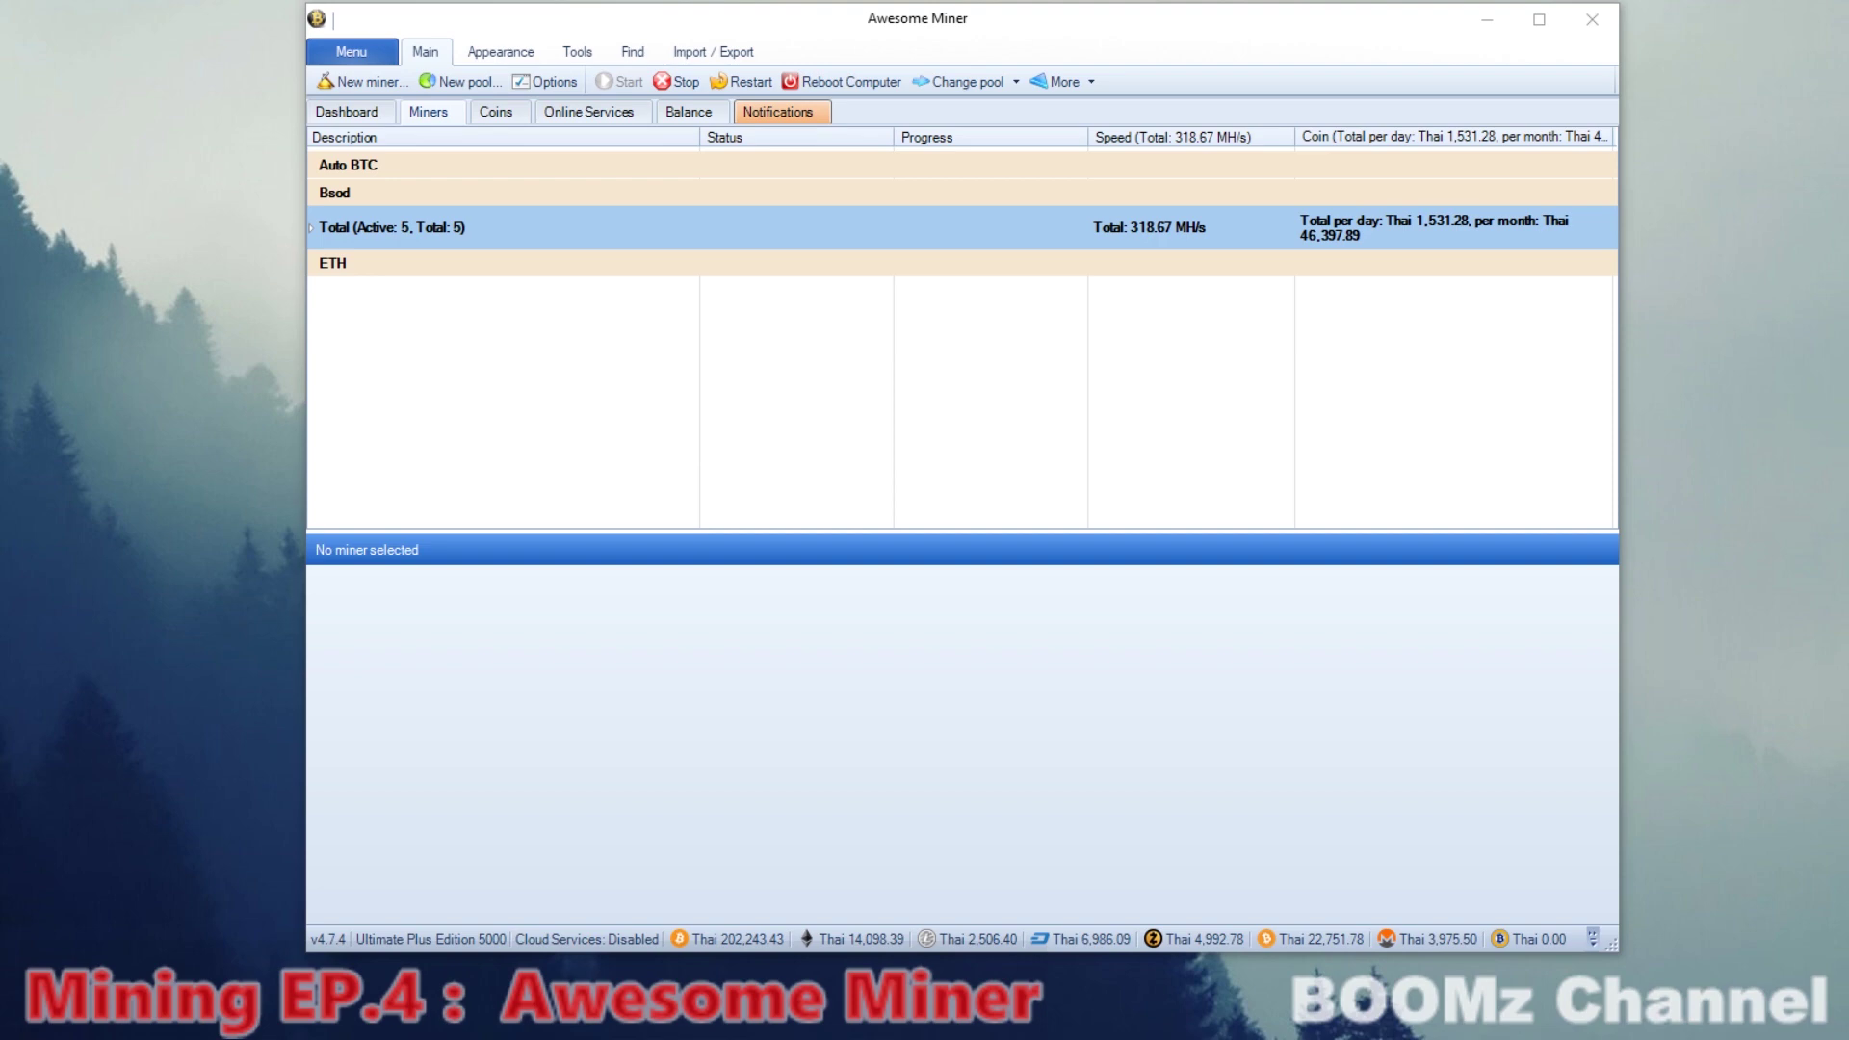
Open the Profit Switching options and select the existing NiceHash Bitcoin address for replacement.
{"action": "left_click", "coordinate": [839, 380]}
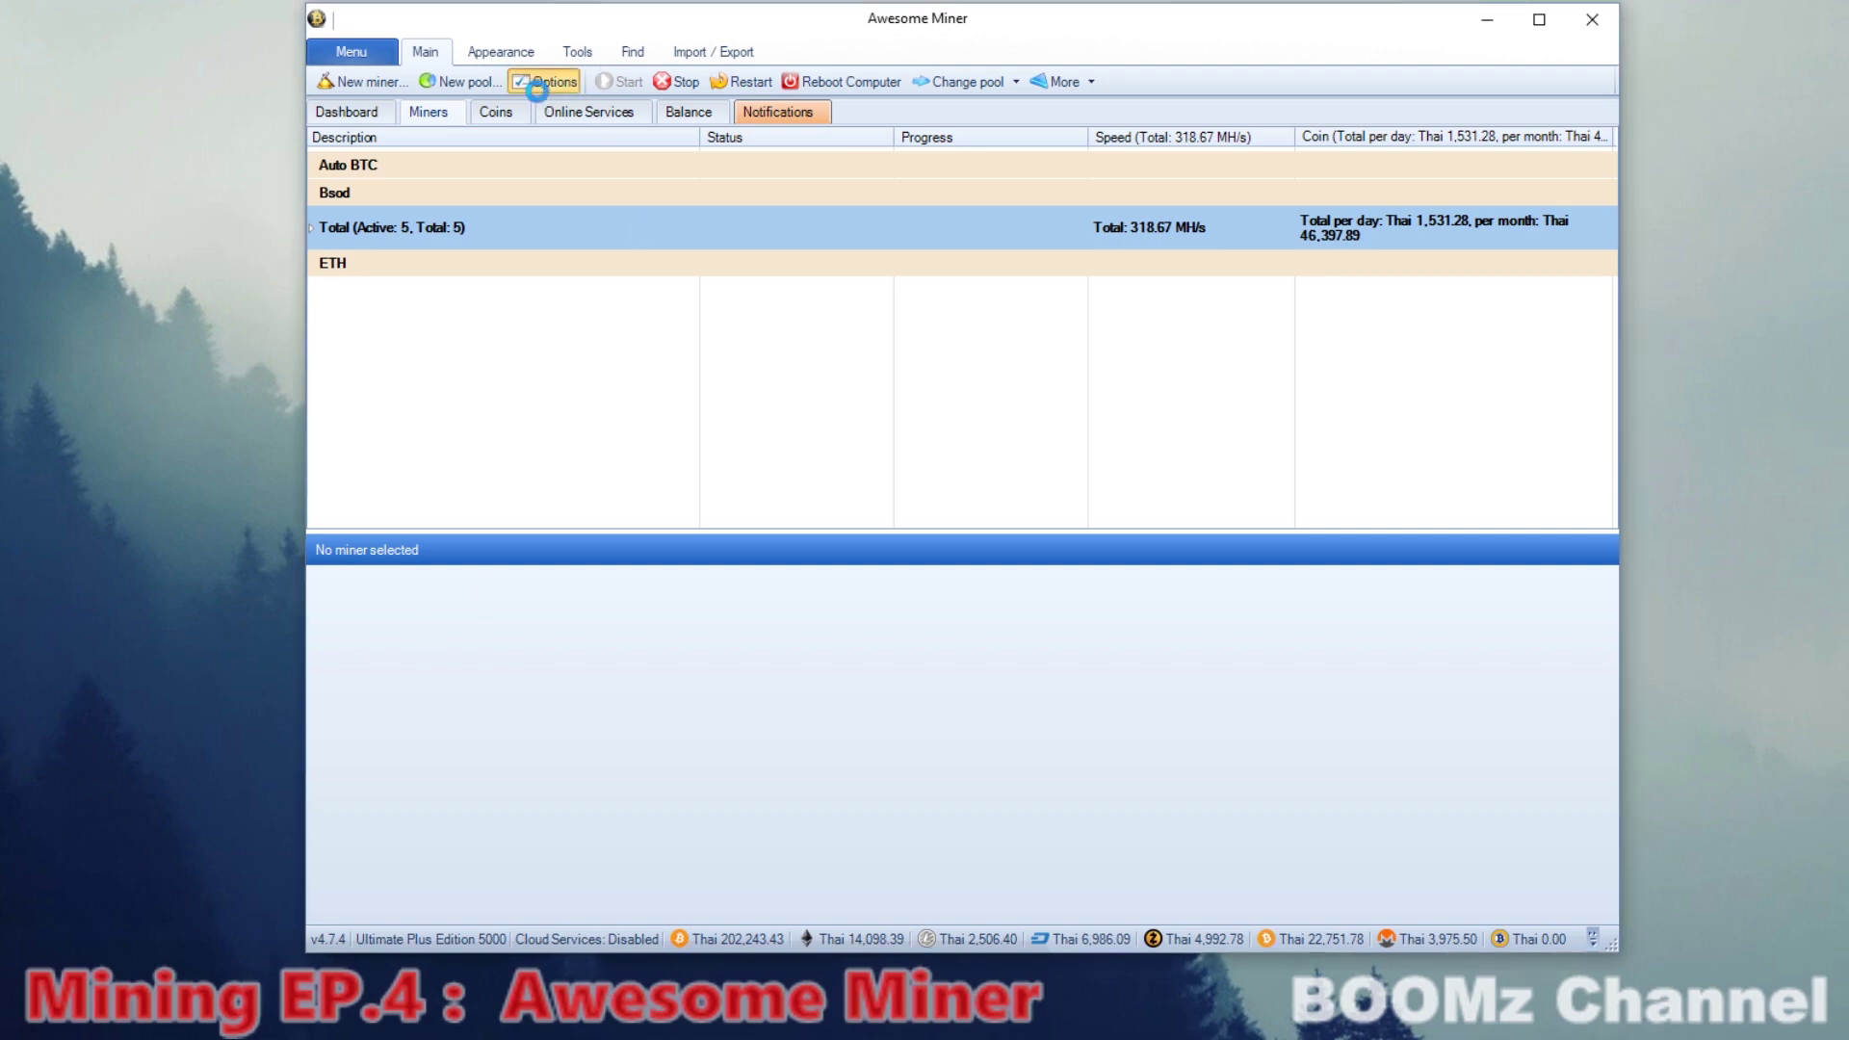
{"action": "left_click", "coordinate": [536, 84]}
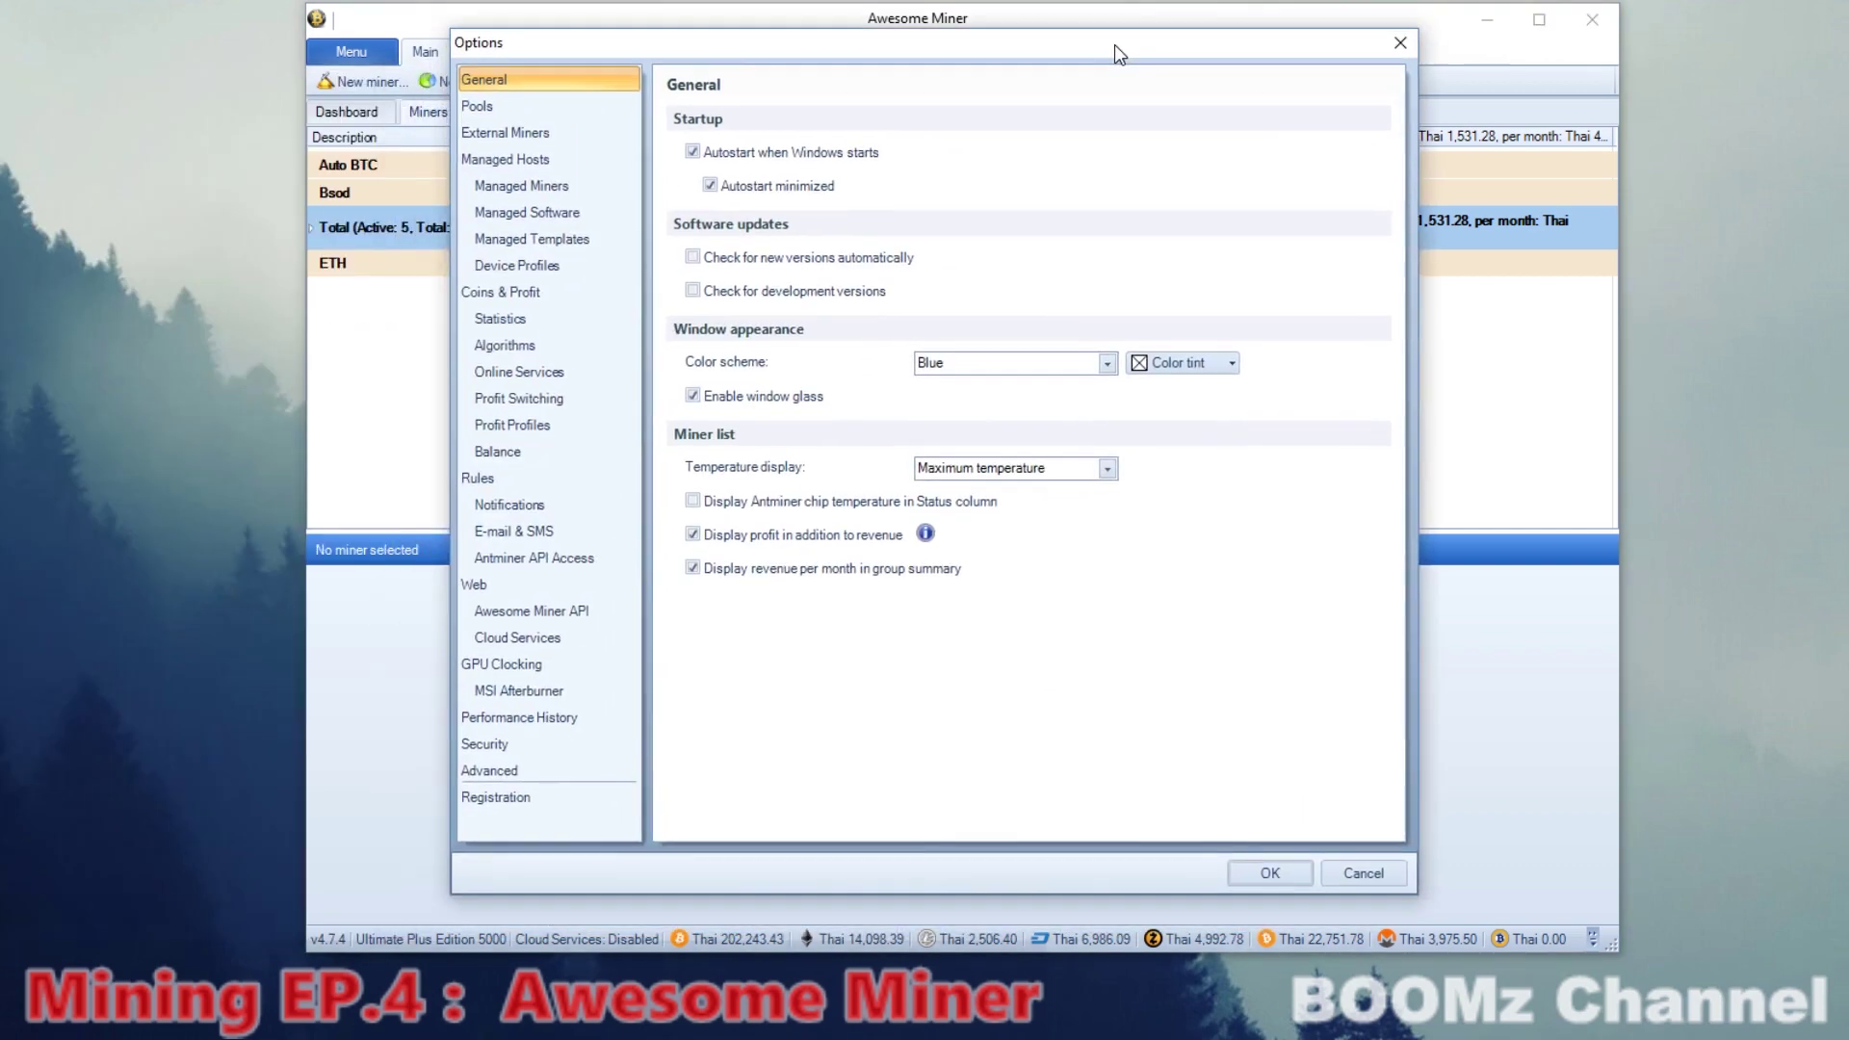
{"action": "left_click", "coordinate": [525, 294]}
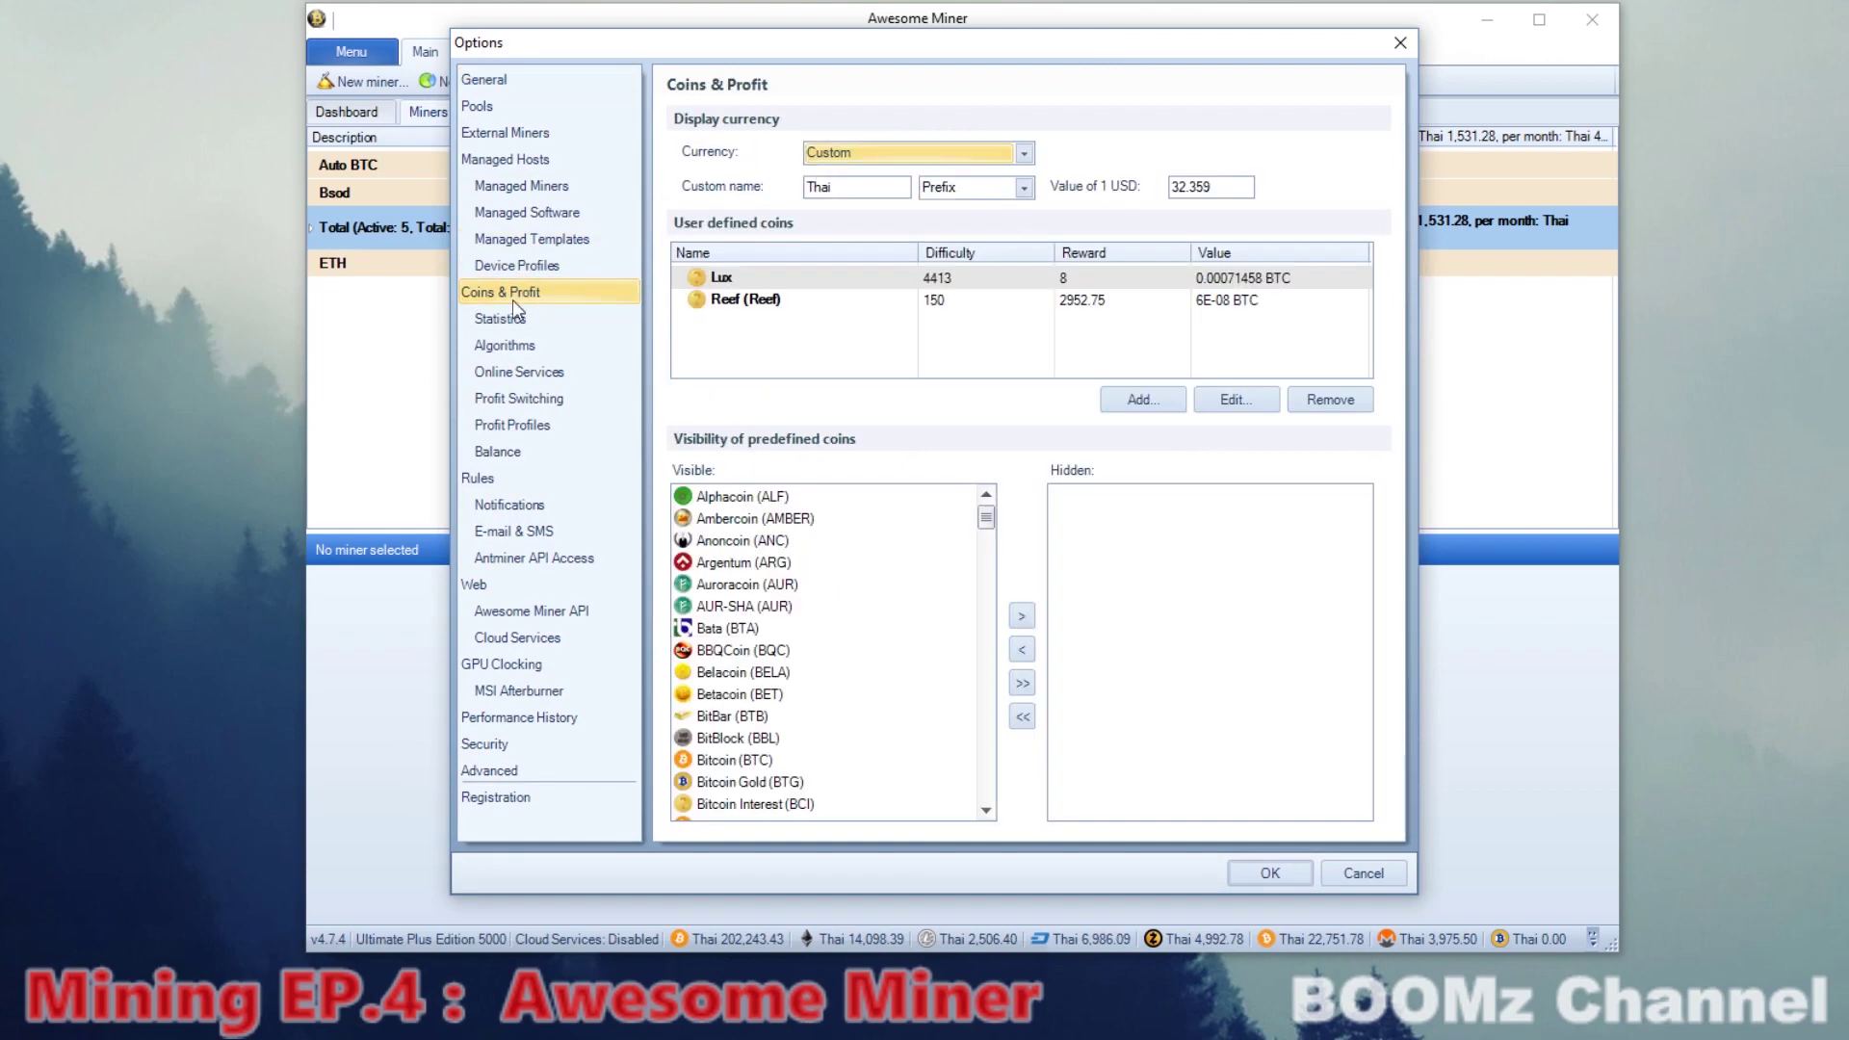
{"action": "left_click", "coordinate": [522, 401]}
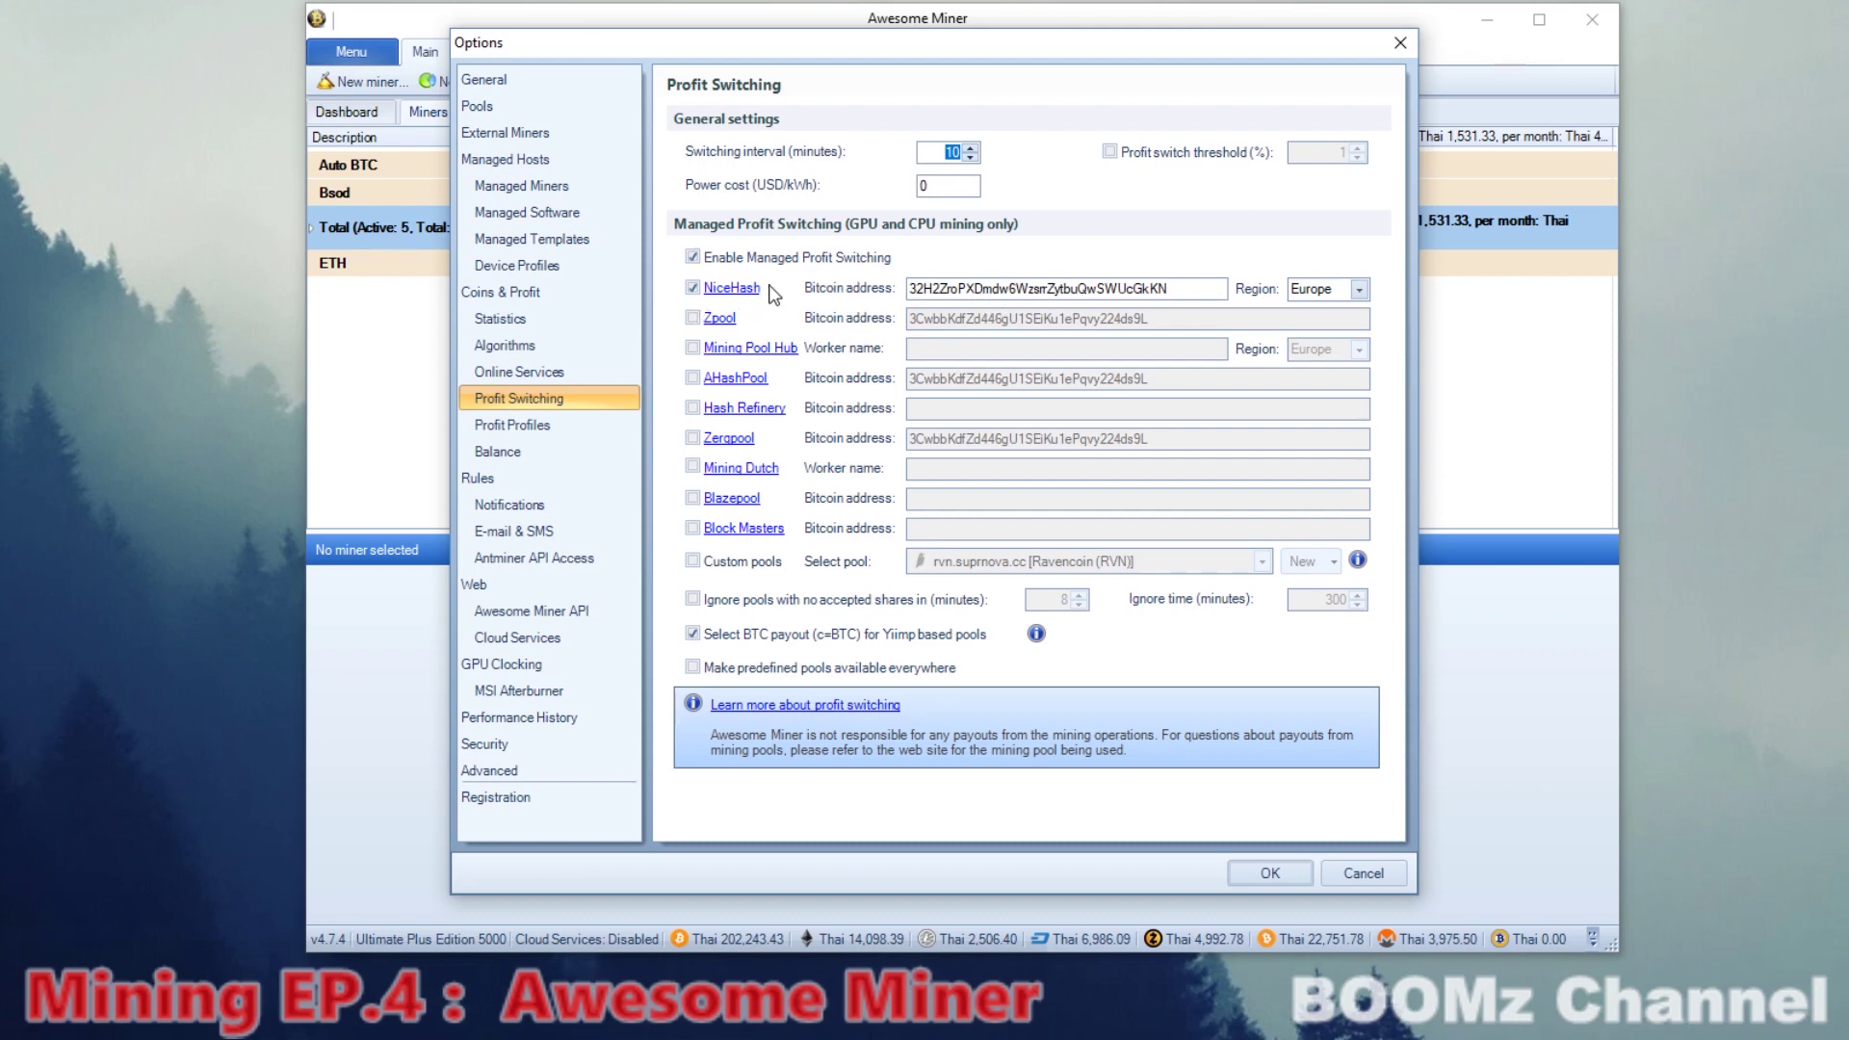
{"action": "left_click", "coordinate": [1142, 288]}
{"action": "left_click_drag", "start_coordinate": [1206, 288], "coordinate": [852, 323]}
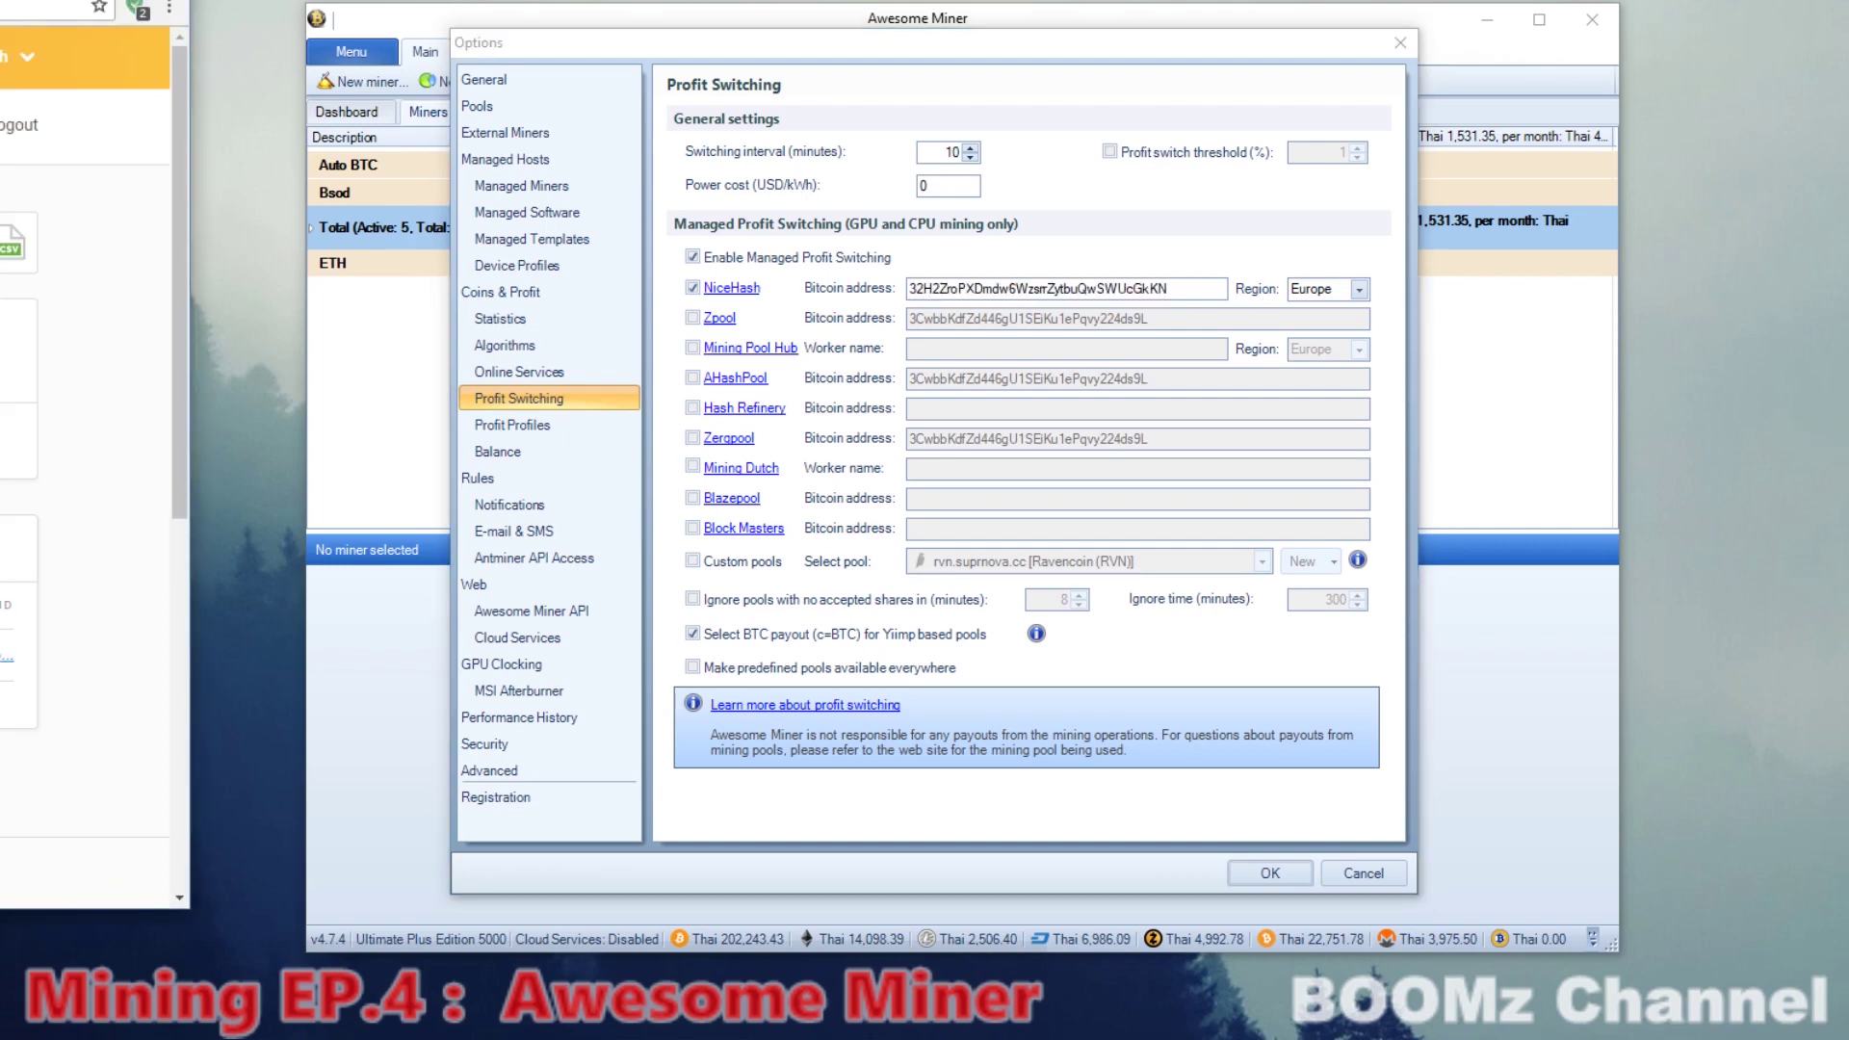
Switch to the browser with the NiceHash site, open the Wallet page and highlight the BTC address.
{"action": "left_click_drag", "start_coordinate": [0, 146], "coordinate": [1372, 42]}
{"action": "left_click", "coordinate": [538, 96]}
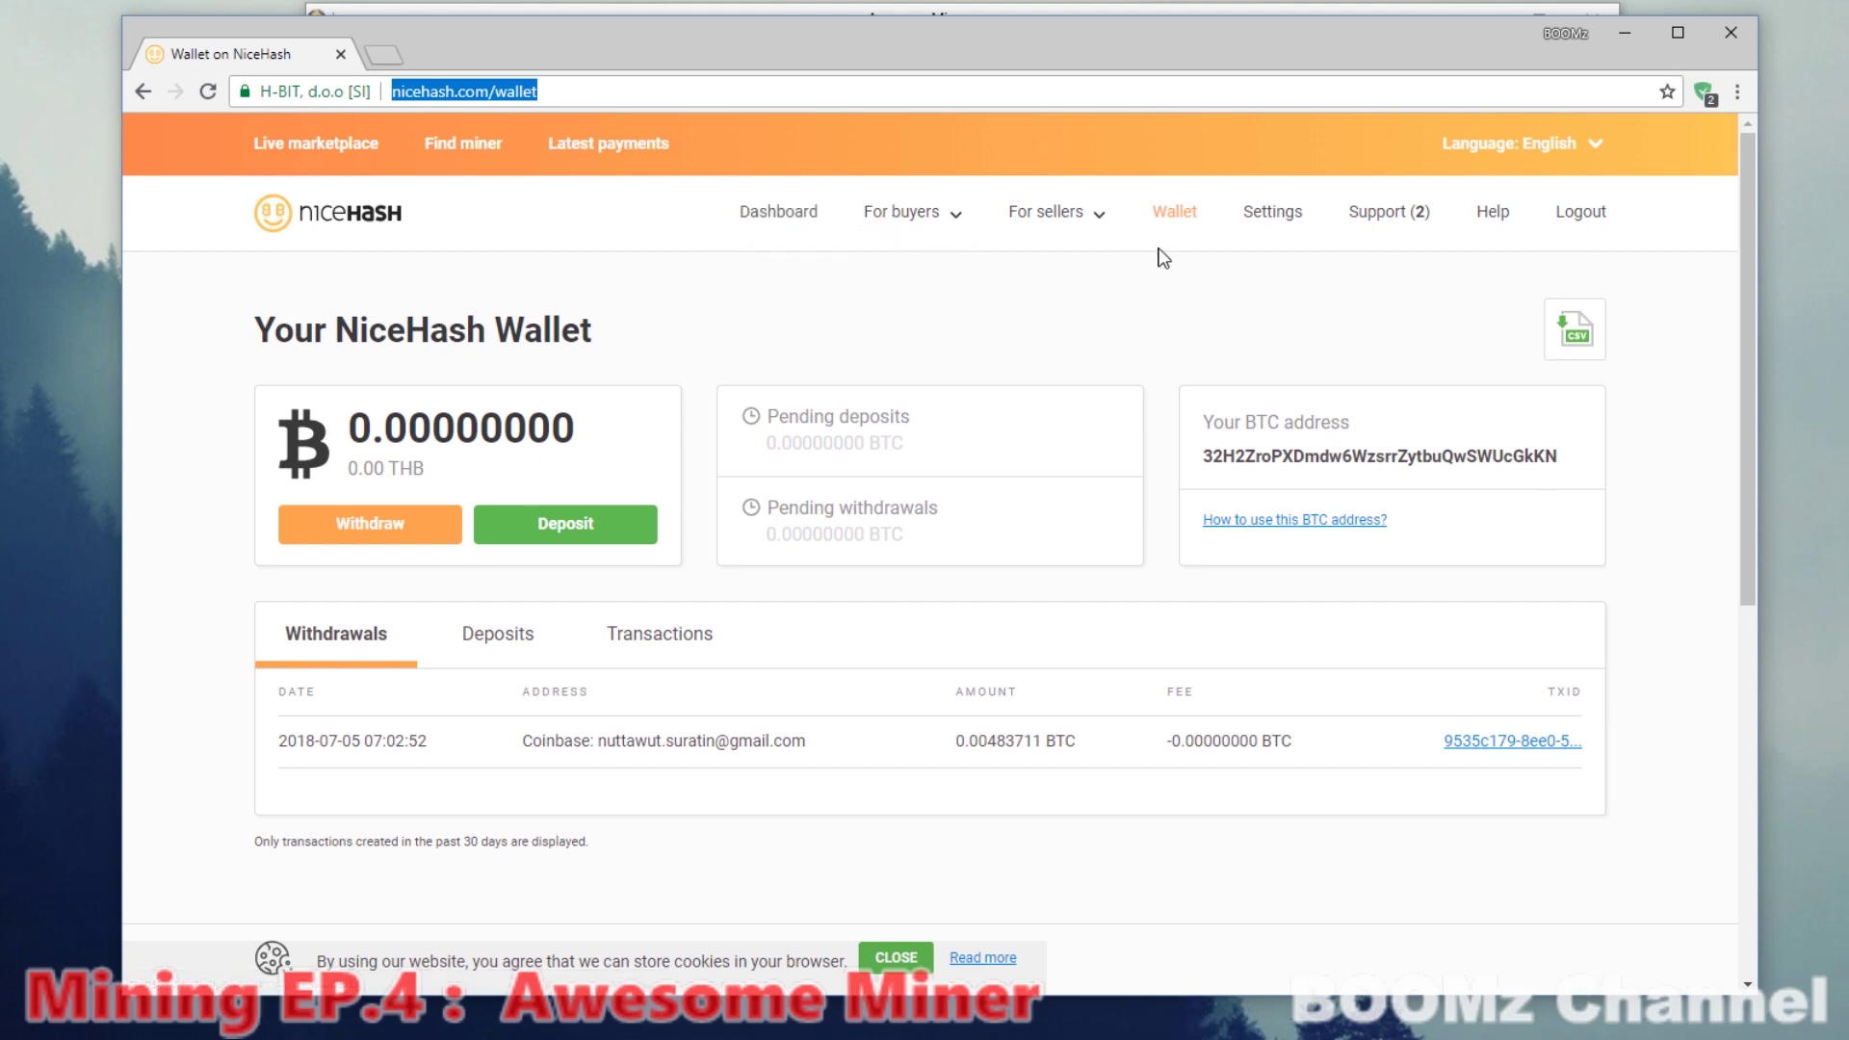
{"action": "left_click", "coordinate": [1174, 220]}
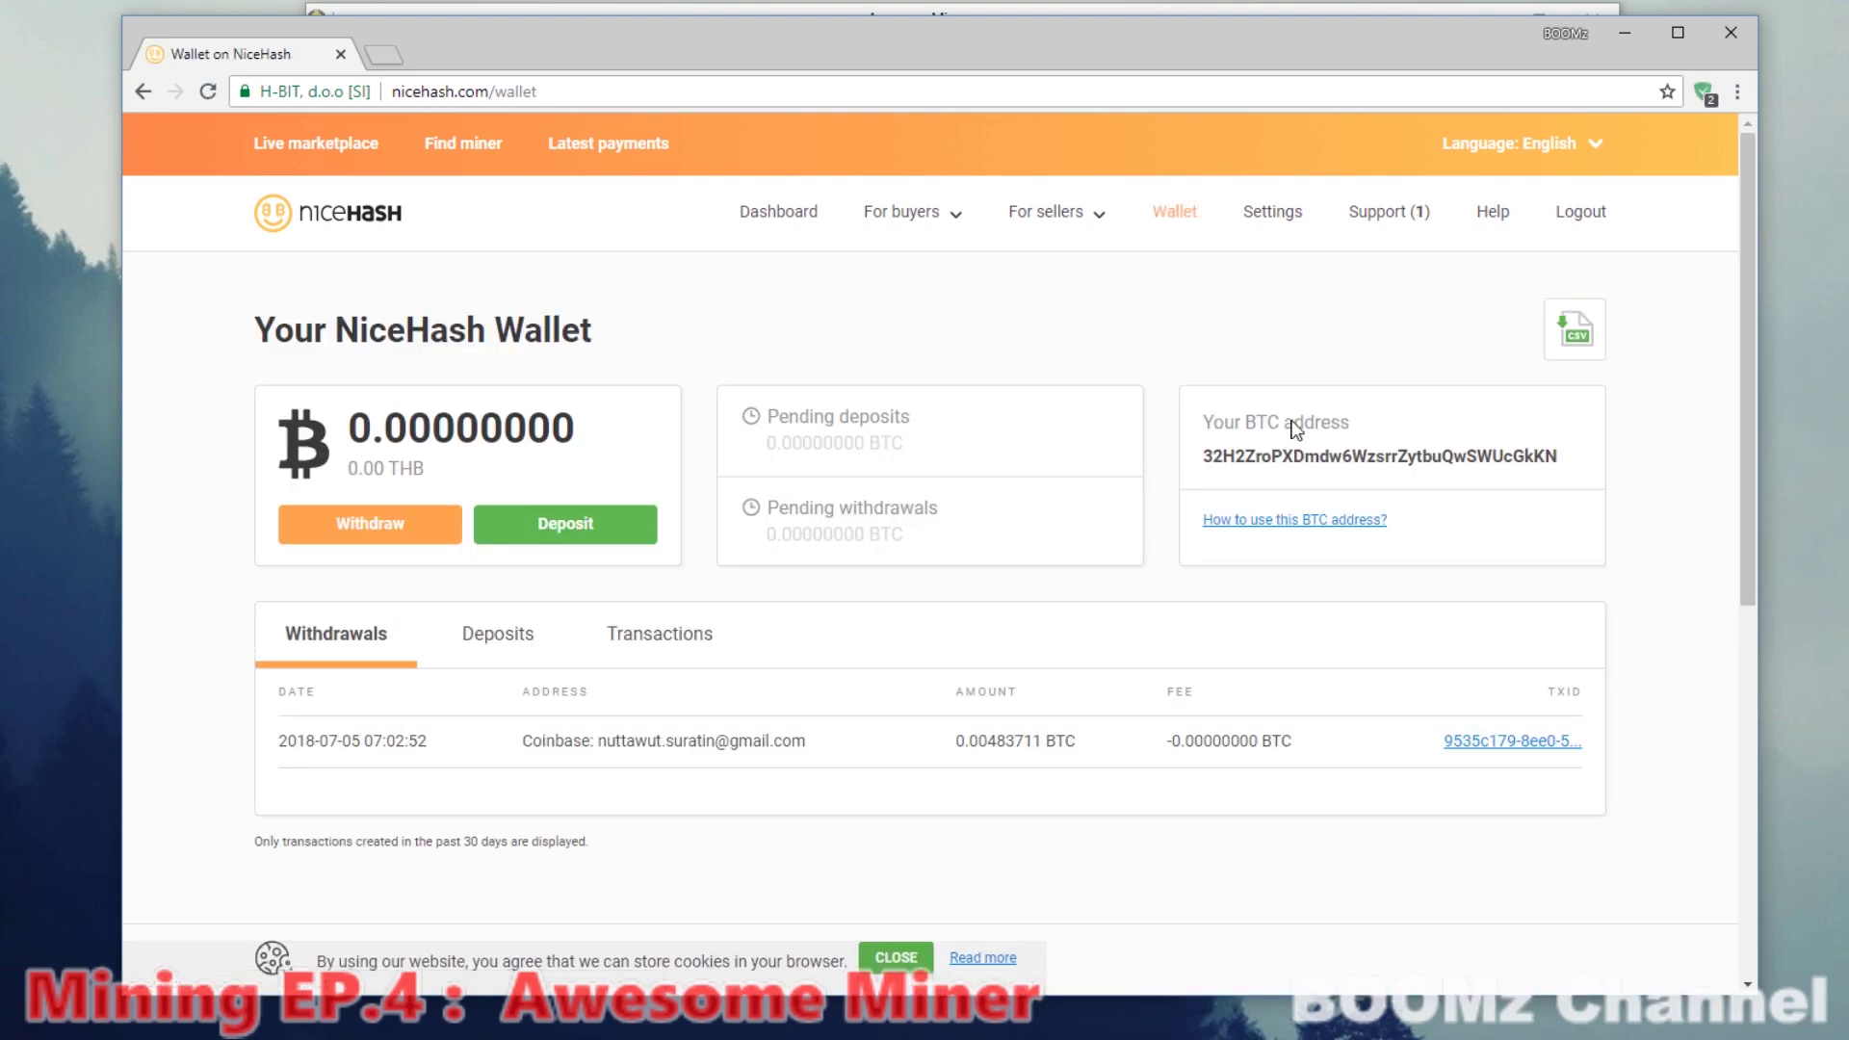
{"action": "left_click_drag", "start_coordinate": [1206, 458], "coordinate": [1572, 458]}
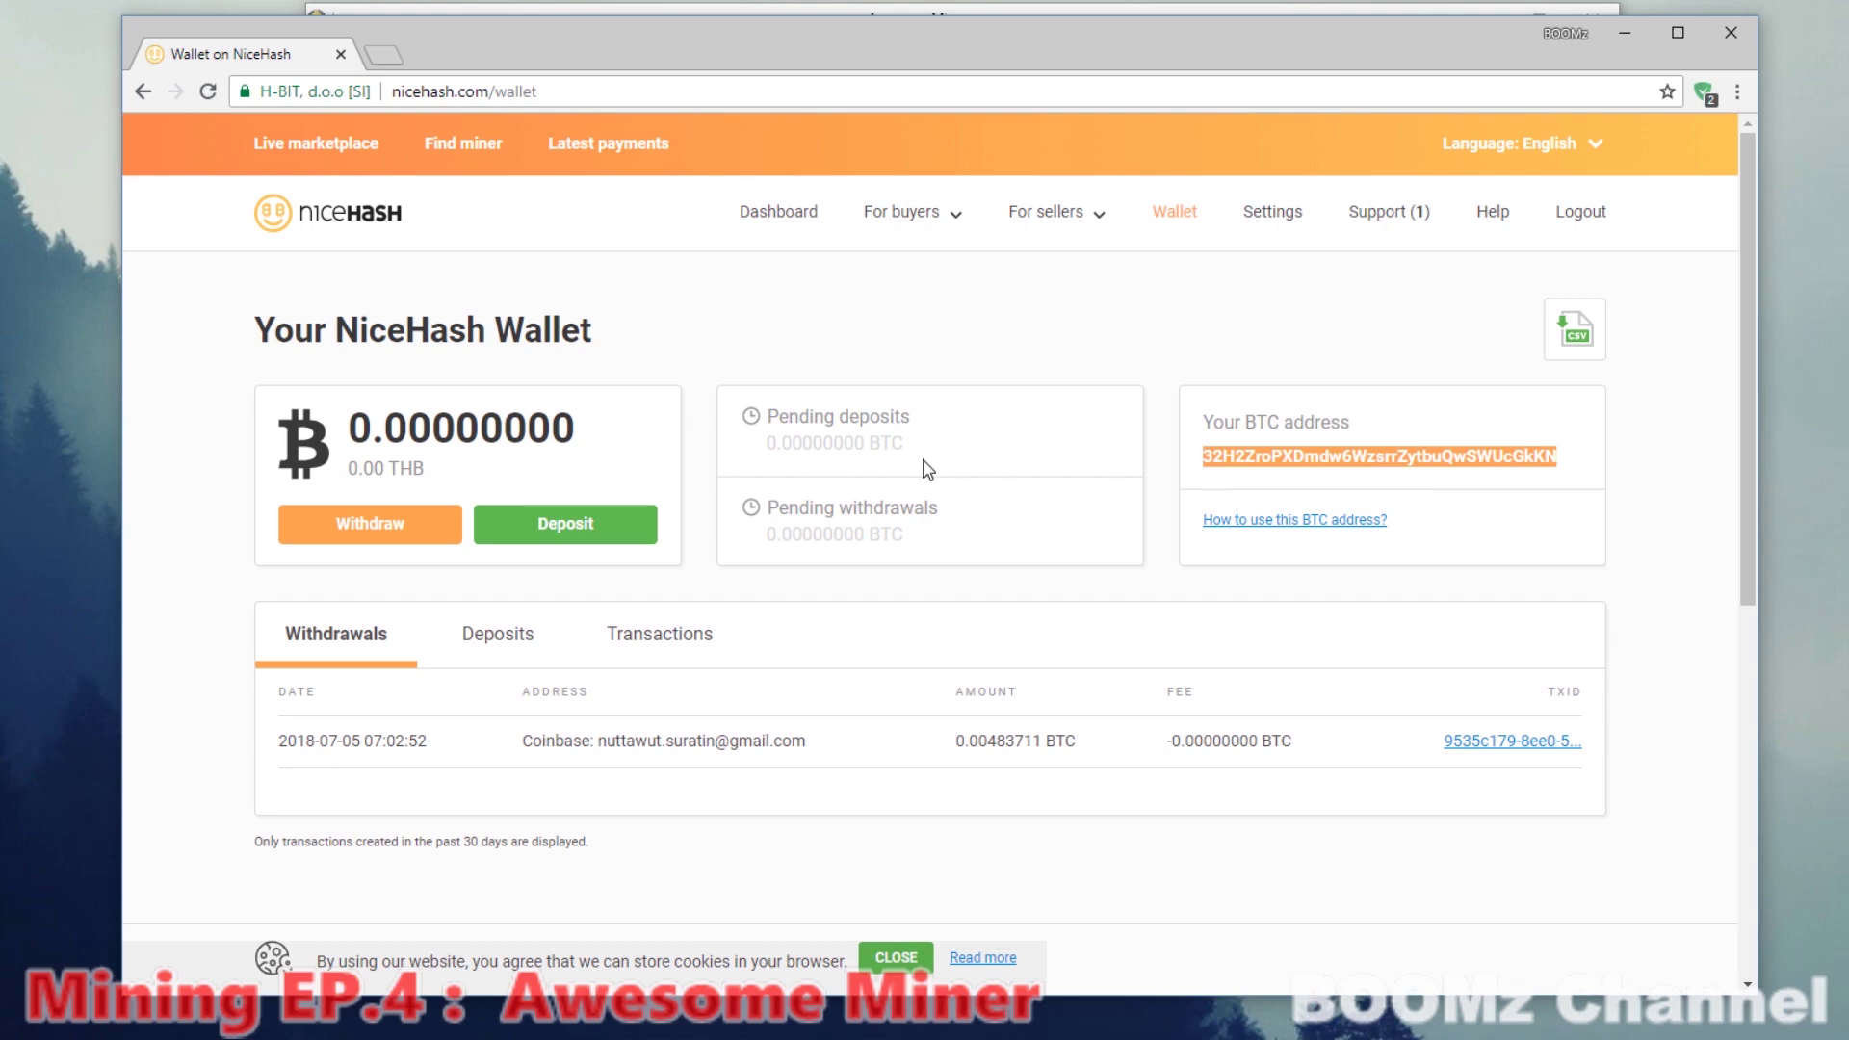
Review the minimums, processing times and fees of the NiceHash withdrawal options, and close them.
{"action": "left_click", "coordinate": [443, 527]}
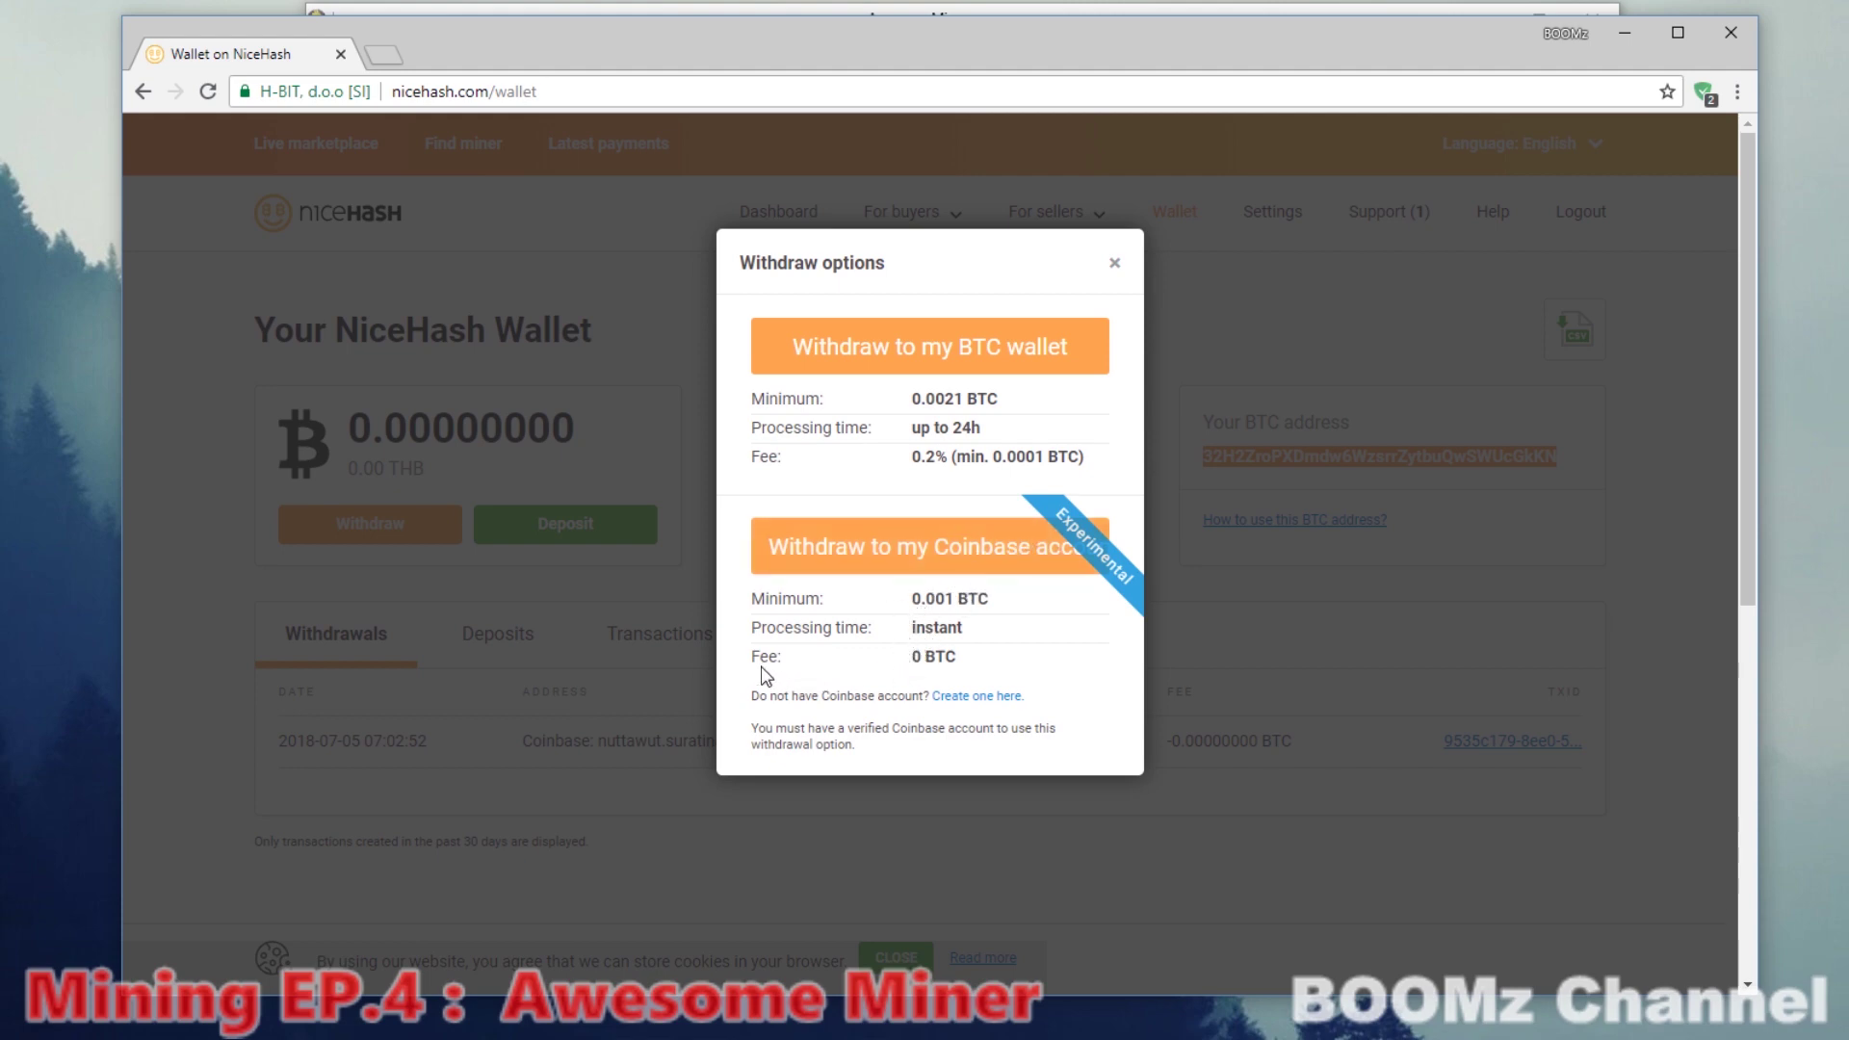
{"action": "left_click_drag", "start_coordinate": [752, 665], "coordinate": [992, 672]}
{"action": "left_click", "coordinate": [934, 442]}
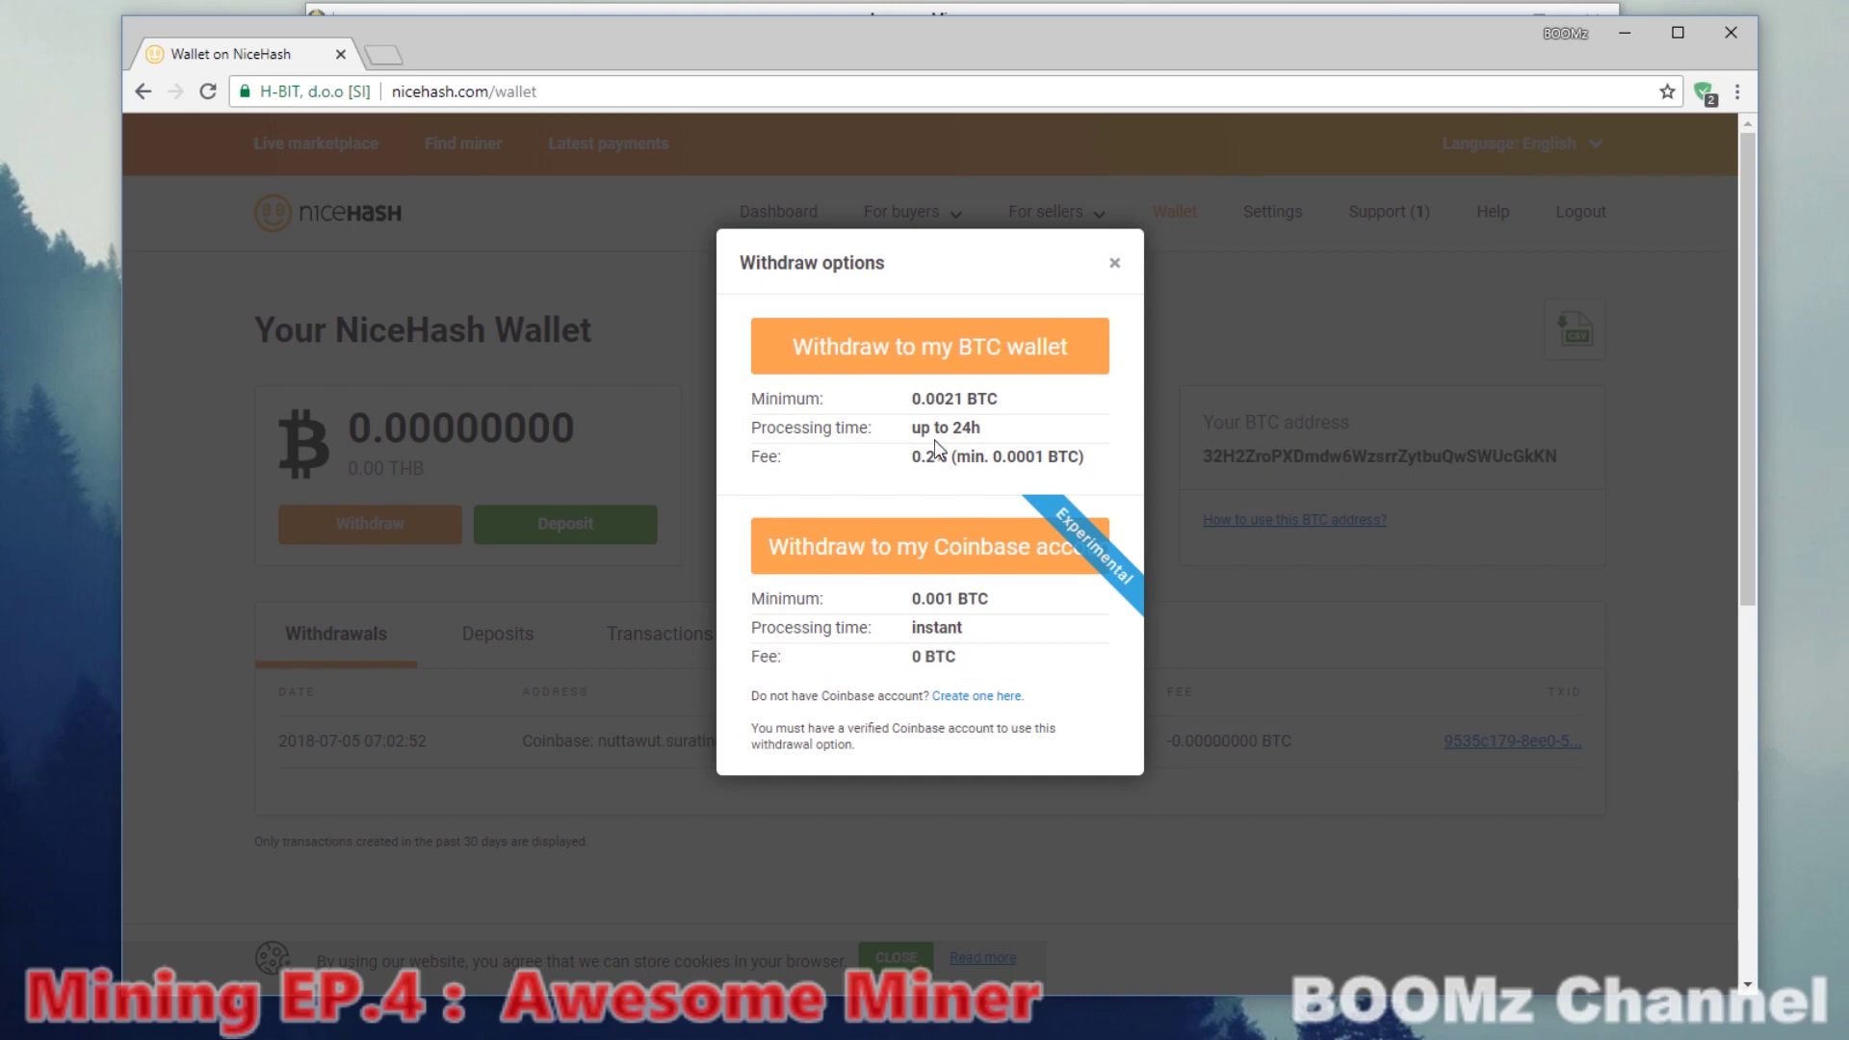
{"action": "left_click", "coordinate": [1117, 271]}
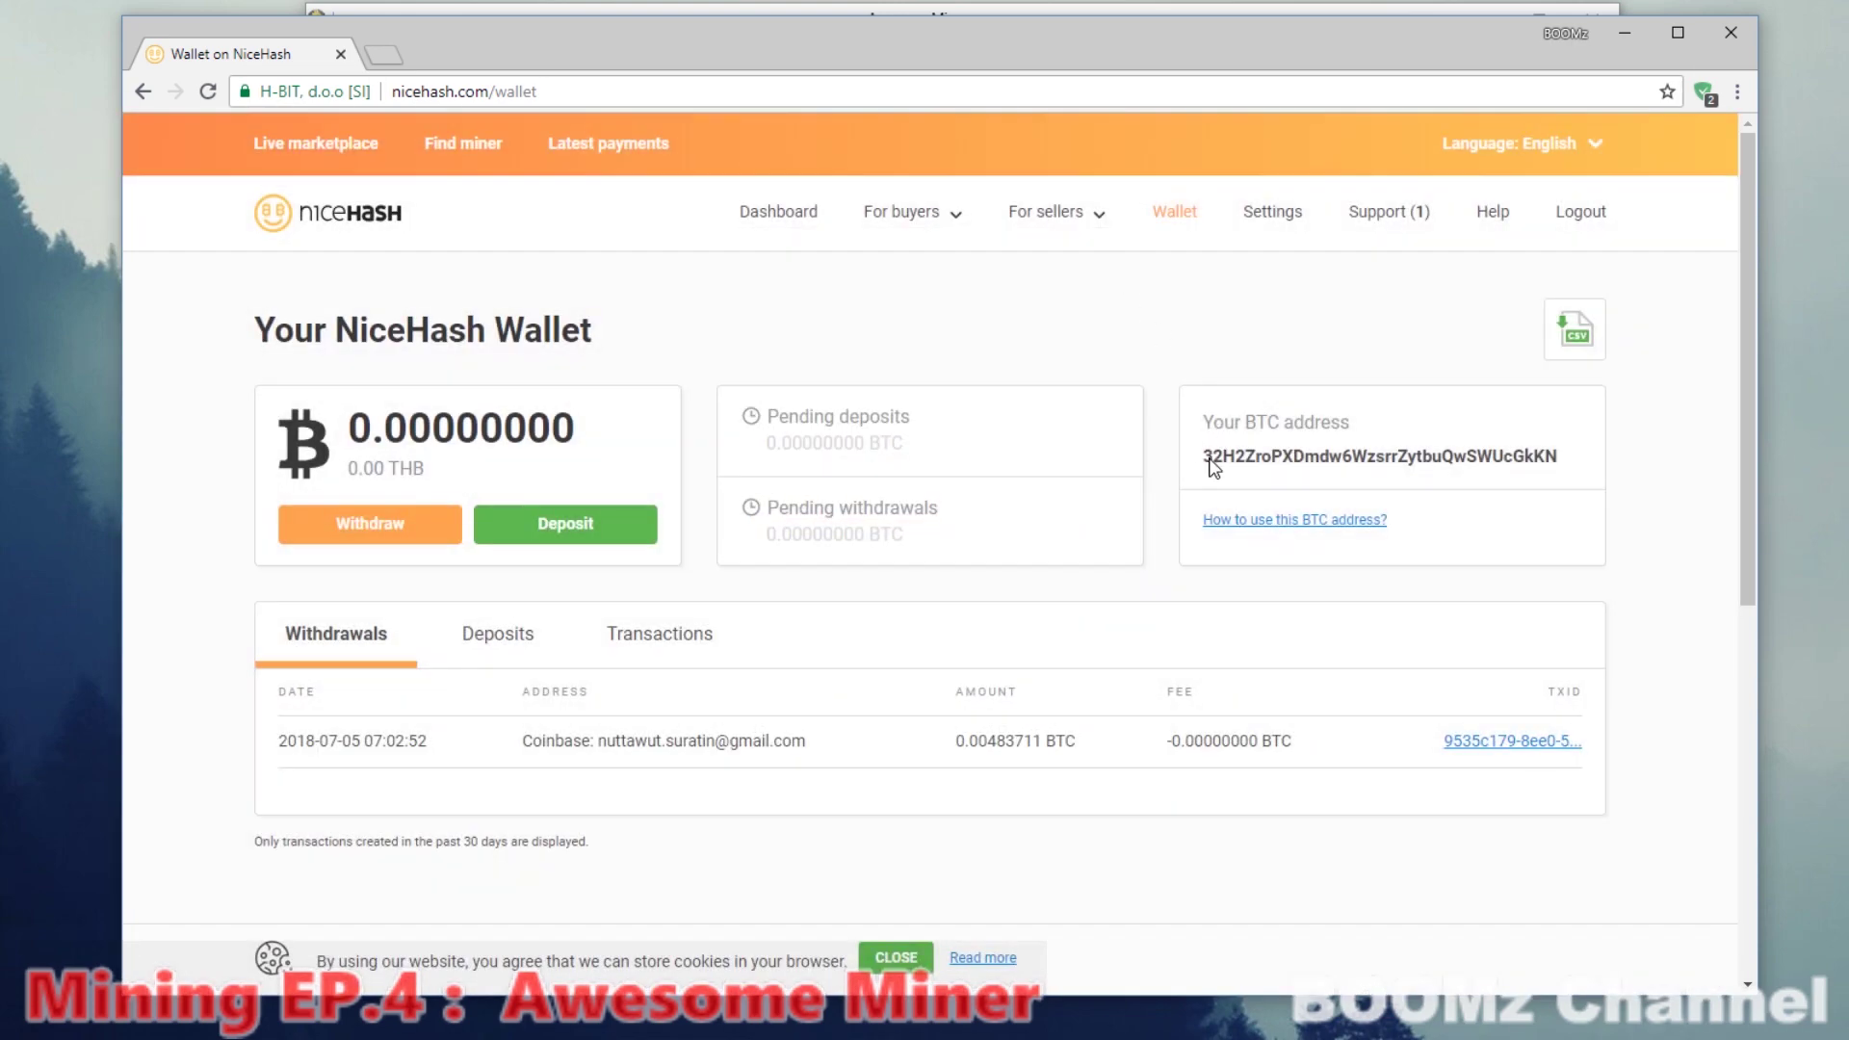
Copy the BTC address from the NiceHash wallet and return to the Awesome Miner options.
{"action": "left_click_drag", "start_coordinate": [1201, 458], "coordinate": [1569, 460]}
{"action": "right_click", "coordinate": [1525, 467]}
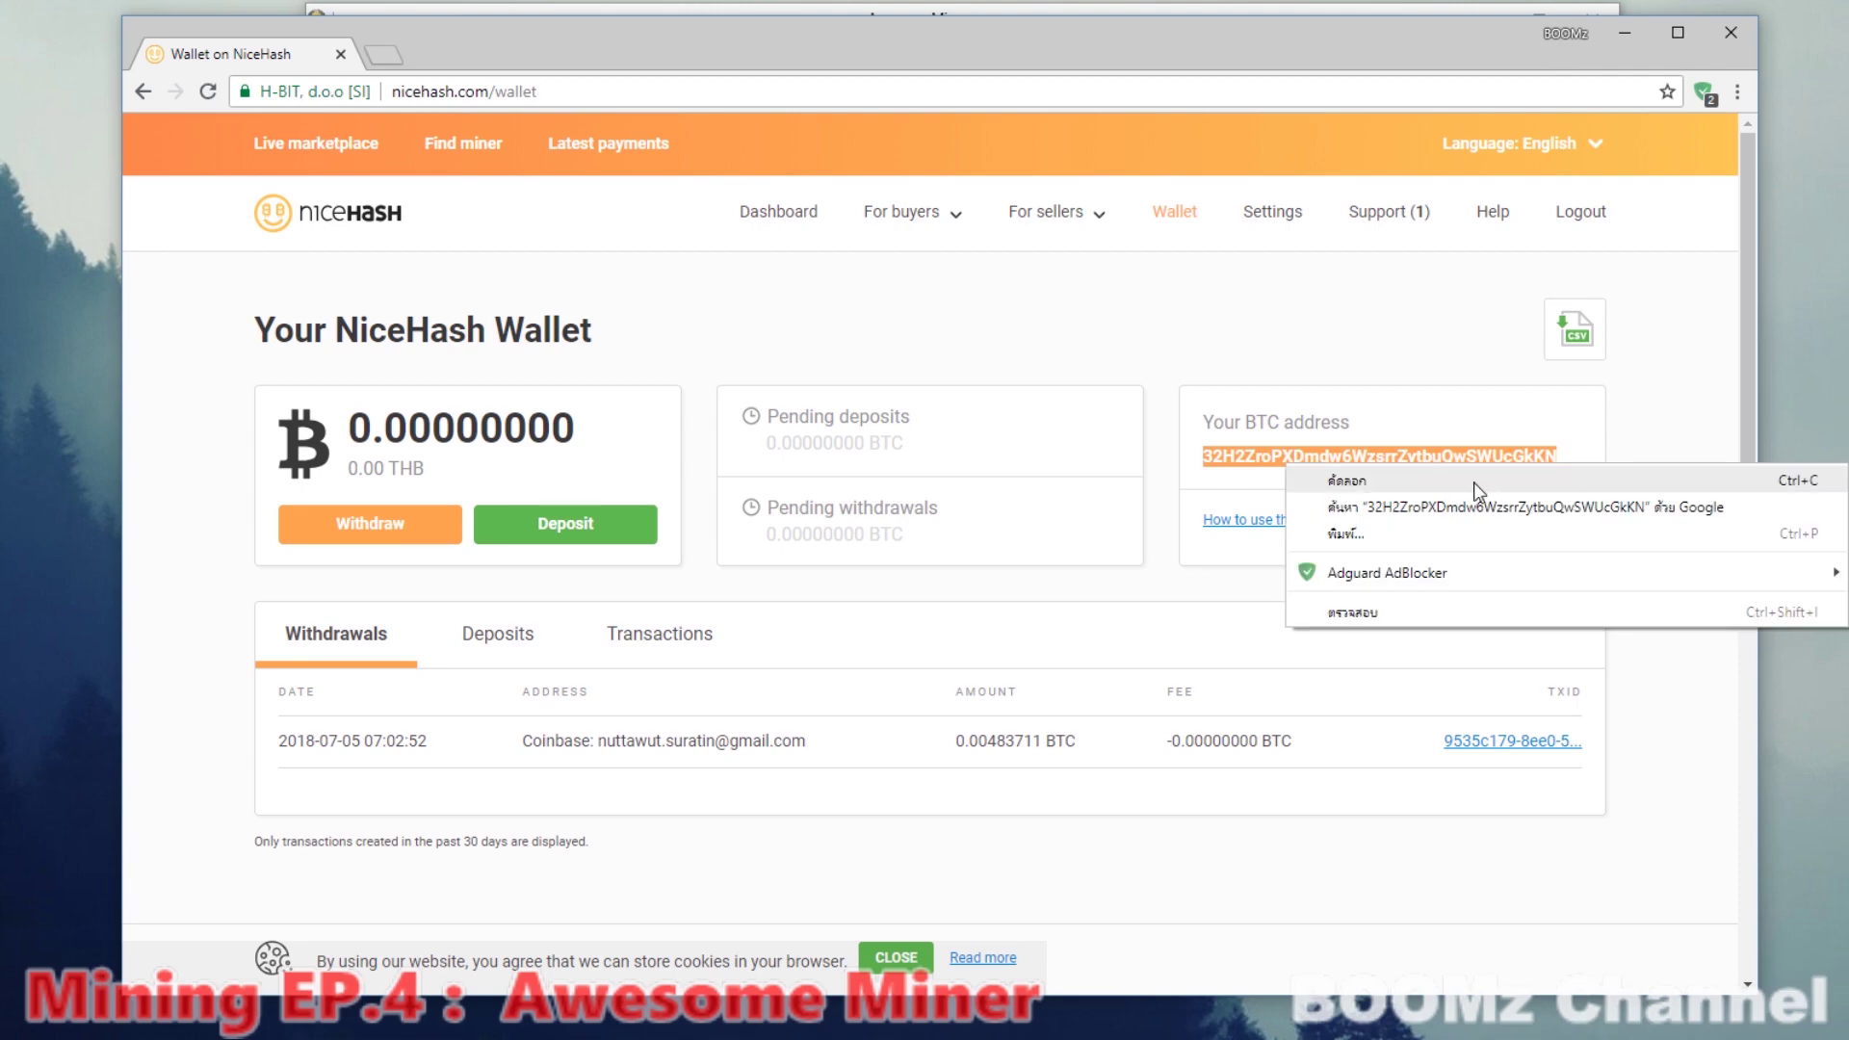
{"action": "left_click", "coordinate": [1560, 483]}
{"action": "left_click", "coordinate": [1641, 33]}
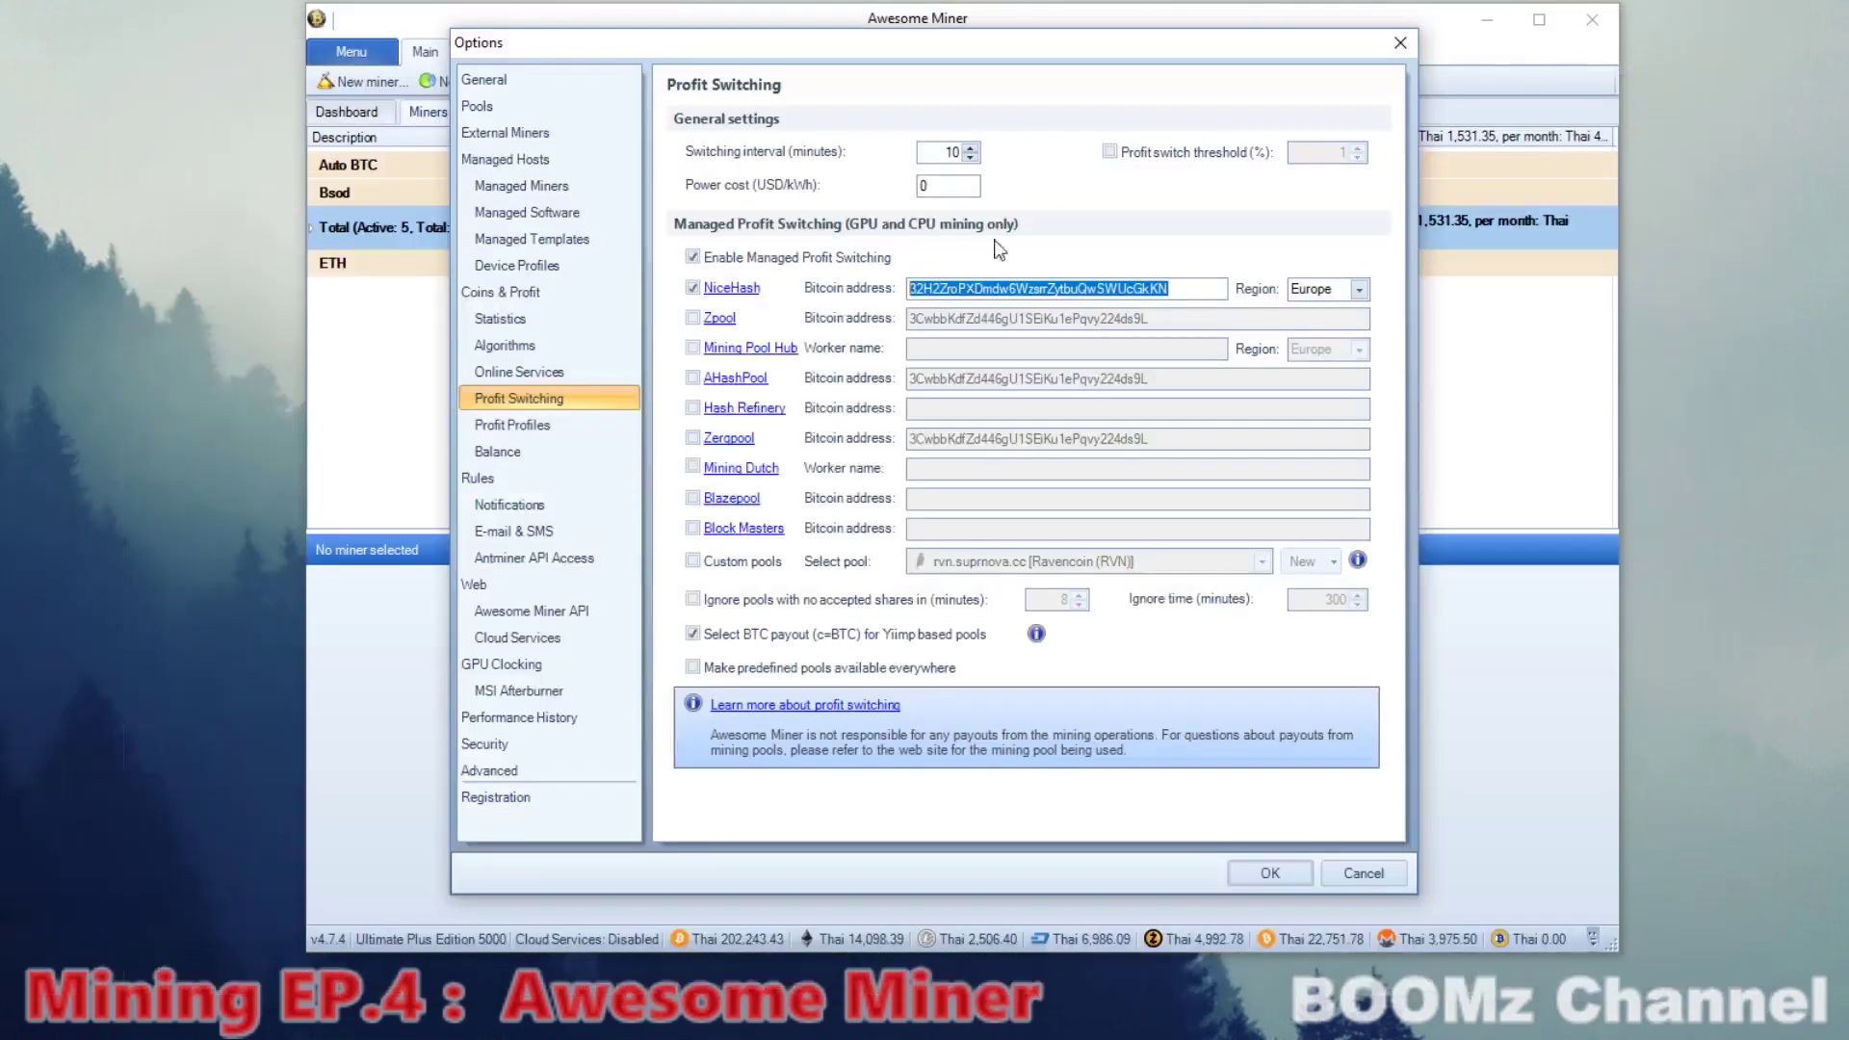
Paste the copied wallet address as the NiceHash Bitcoin address and save the options.
{"action": "right_click", "coordinate": [1045, 293]}
{"action": "left_click", "coordinate": [1113, 391]}
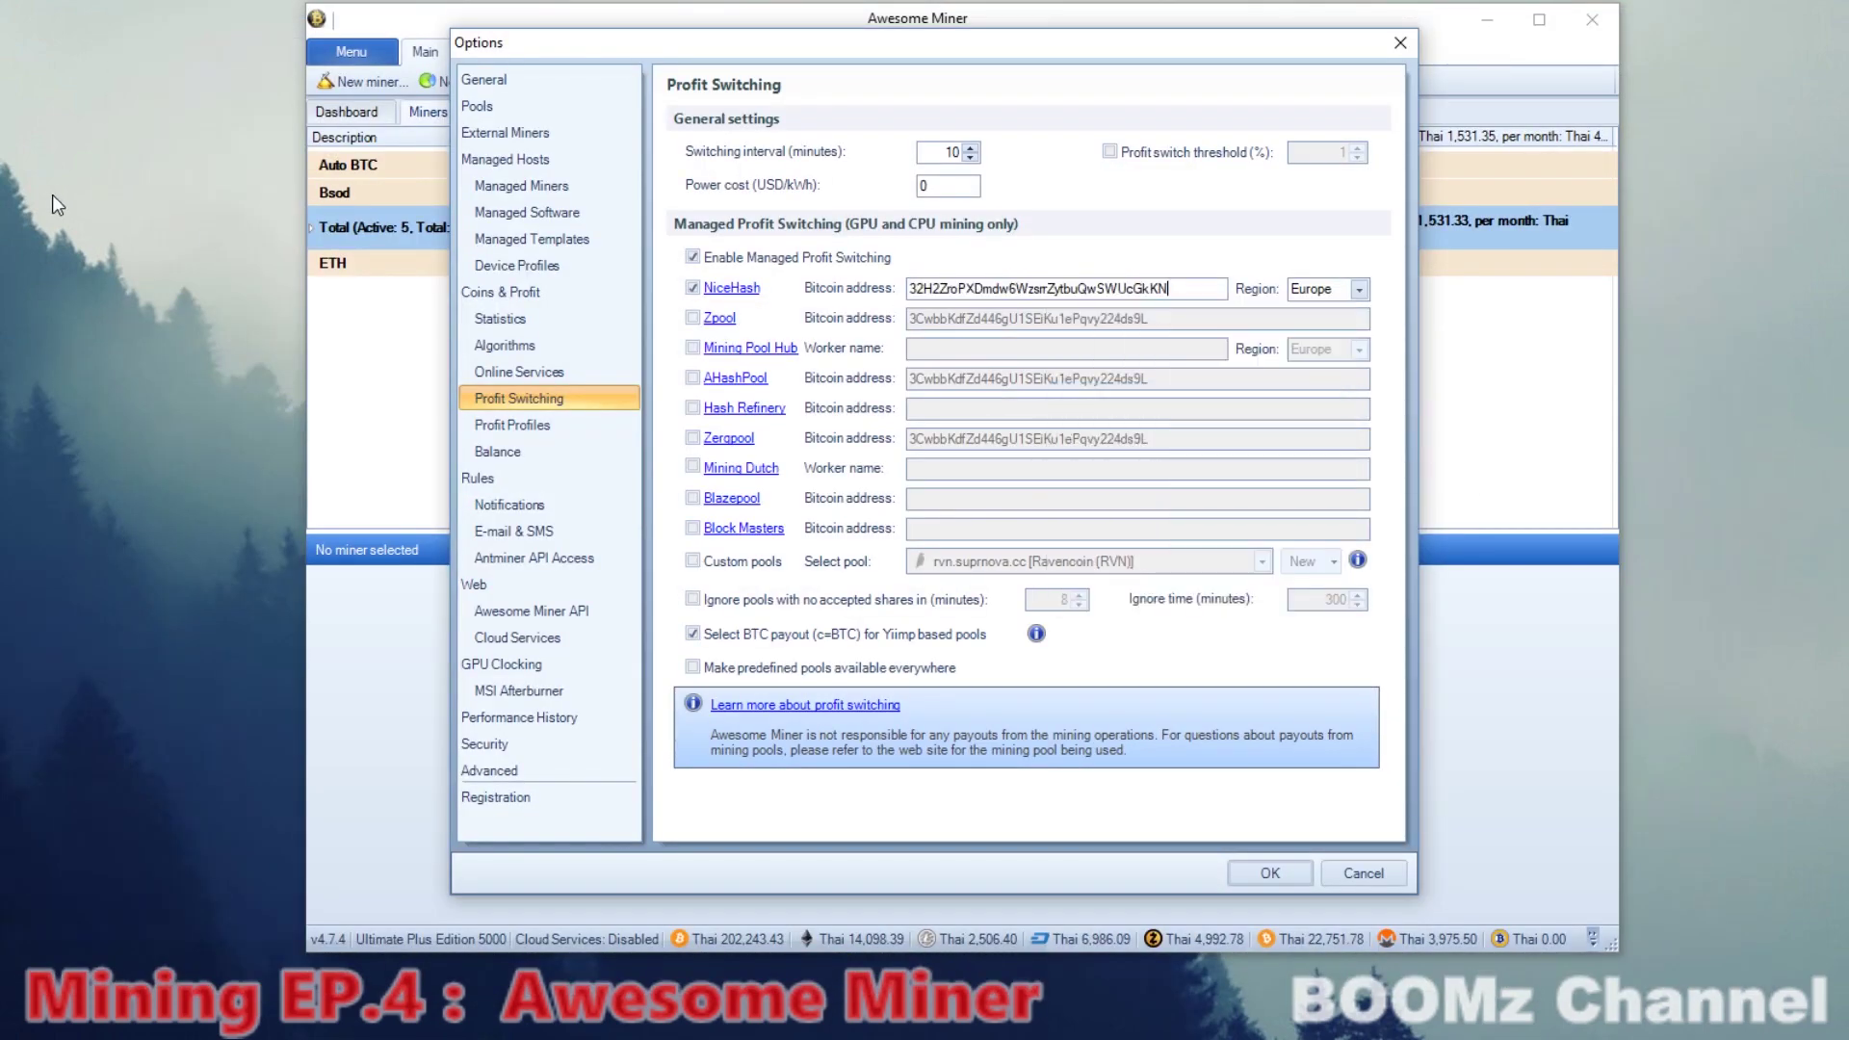
{"action": "right_click", "coordinate": [1127, 289]}
{"action": "left_click", "coordinate": [1108, 289]}
{"action": "left_click_drag", "start_coordinate": [1177, 289], "coordinate": [913, 298]}
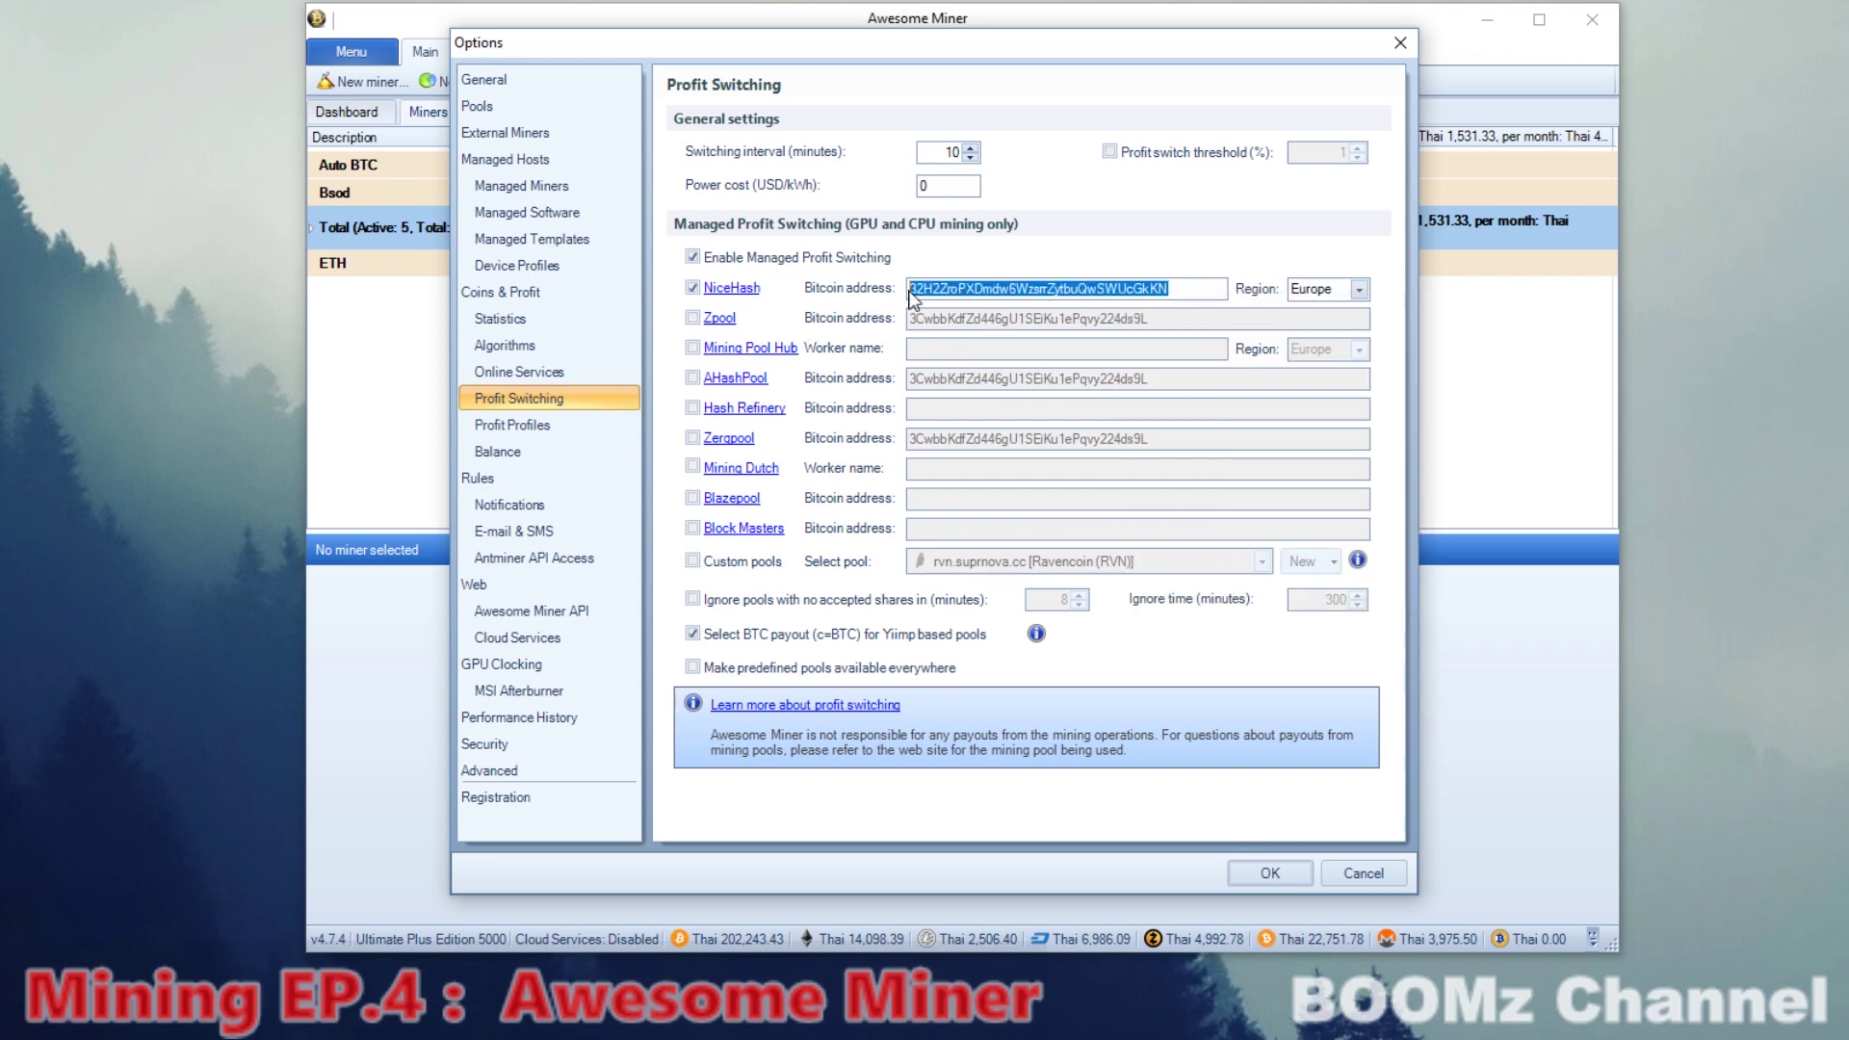
{"action": "right_click", "coordinate": [980, 287]}
{"action": "left_click", "coordinate": [1048, 387]}
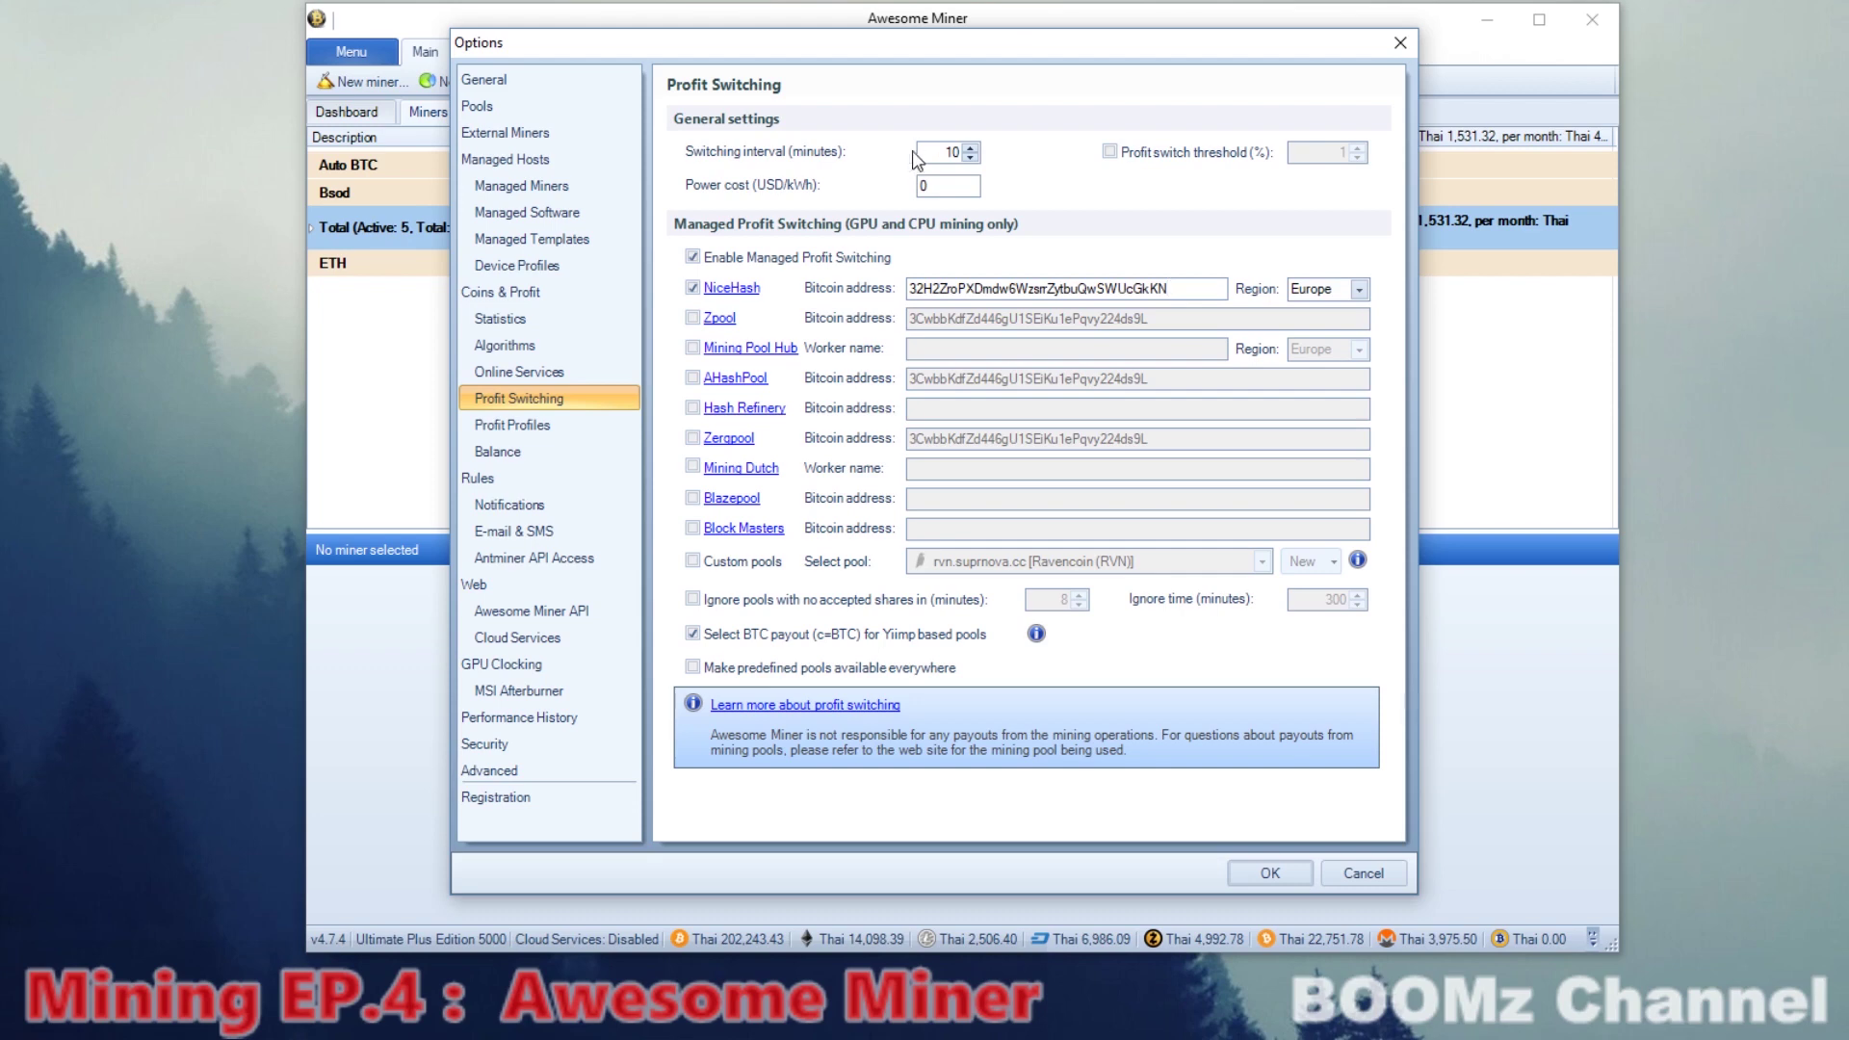
{"action": "double_click", "coordinate": [949, 152]}
{"action": "left_click", "coordinate": [1271, 873]}
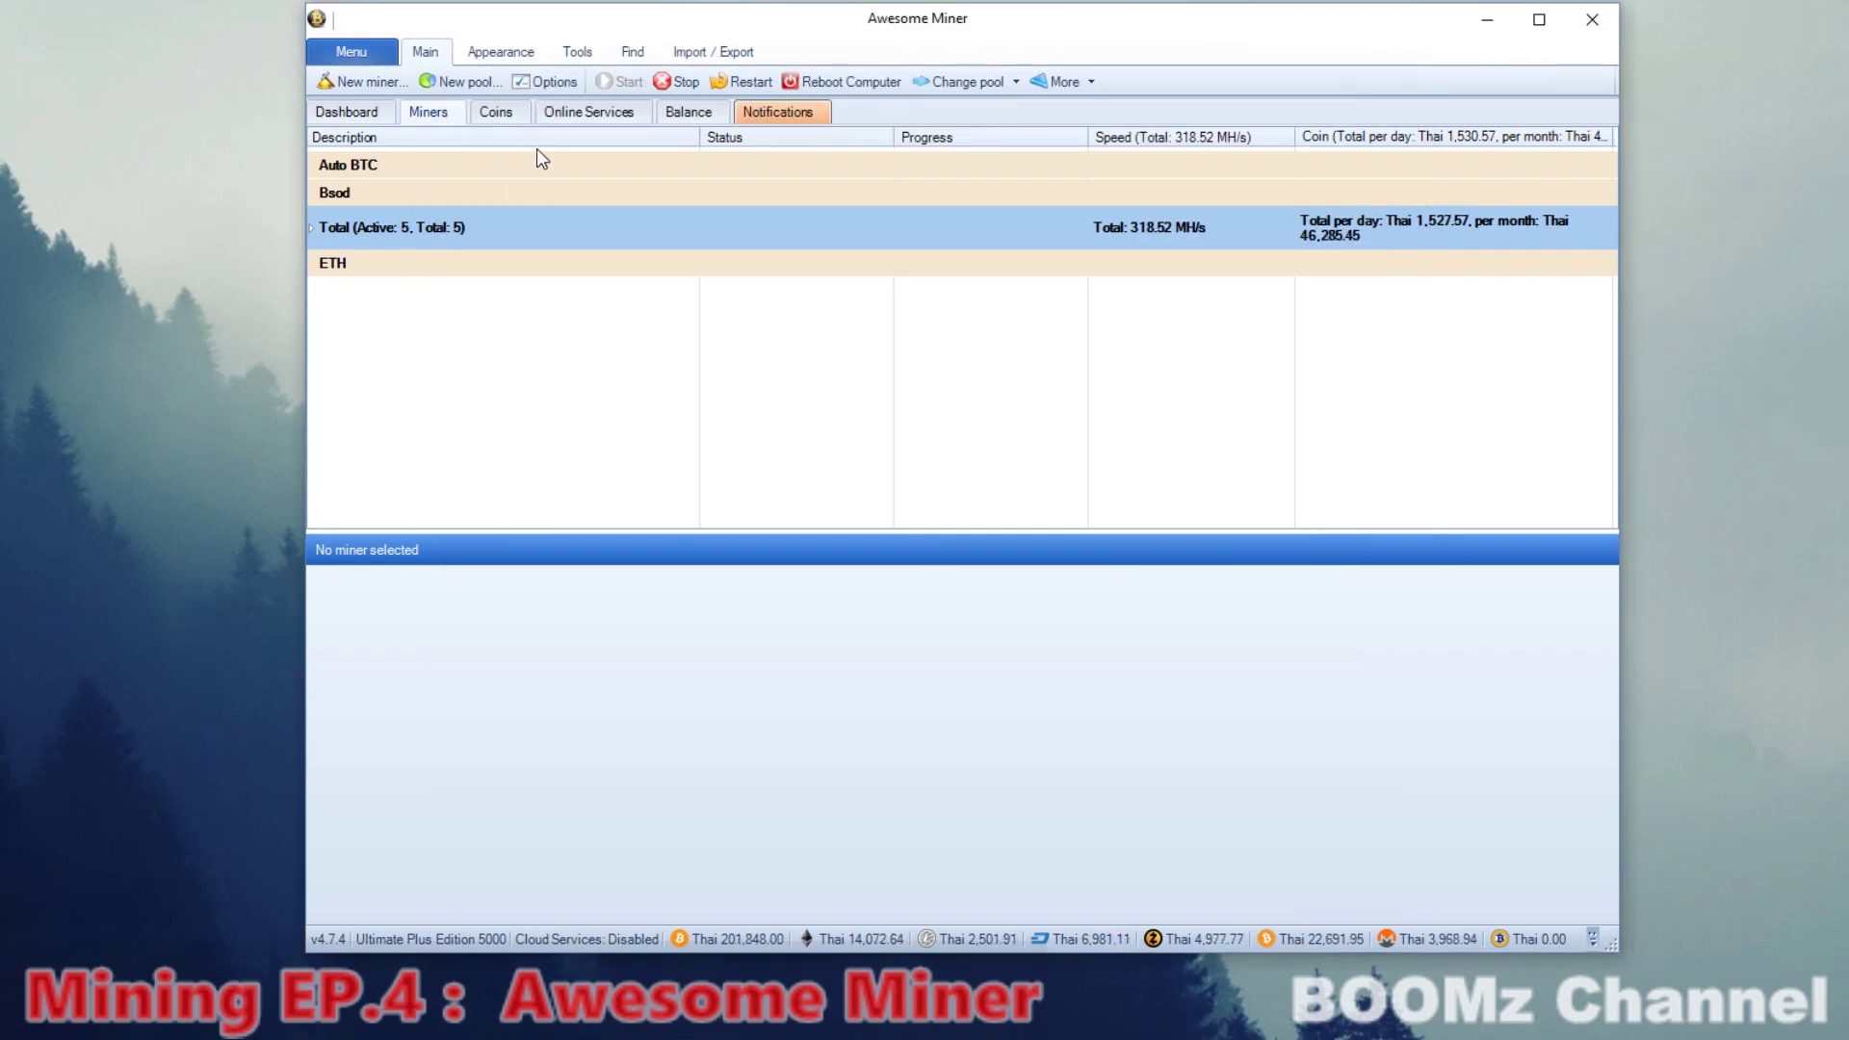
Start adding a new miner and choose Managed Profit Miner as its type.
{"action": "left_click", "coordinate": [352, 85]}
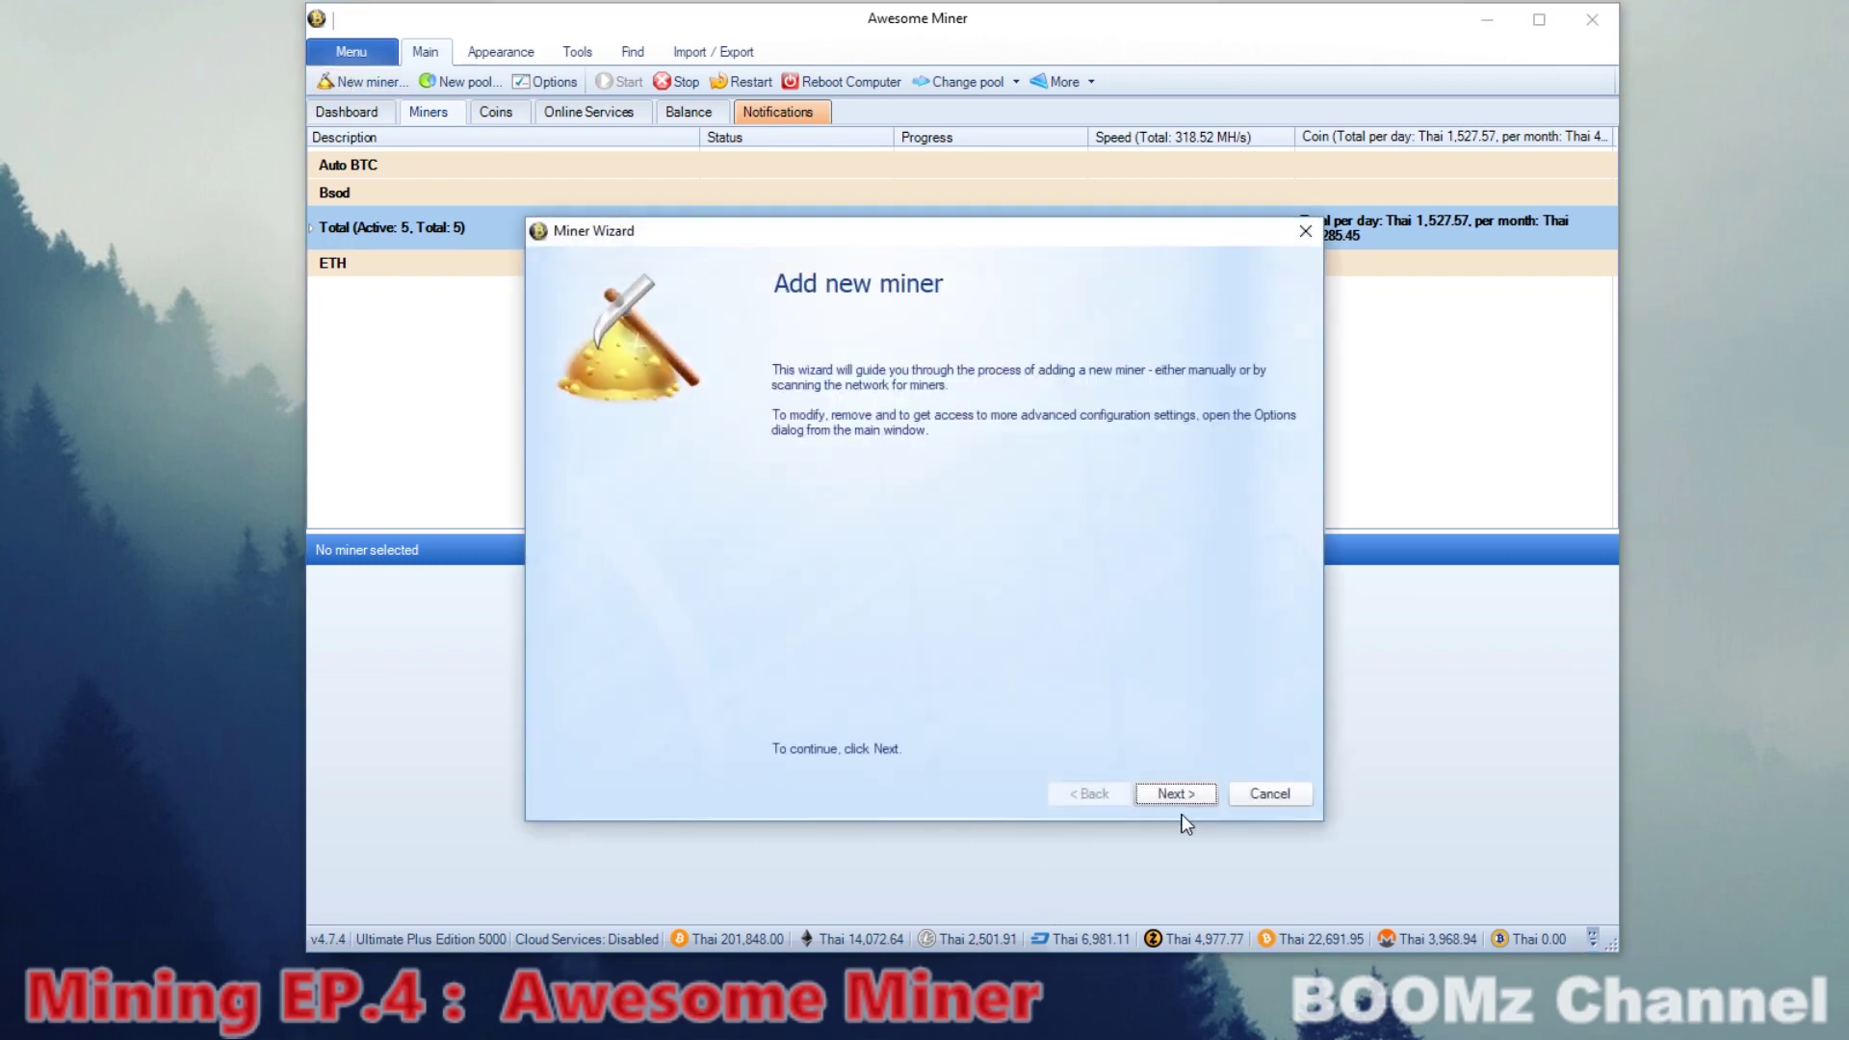
{"action": "left_click", "coordinate": [1192, 796]}
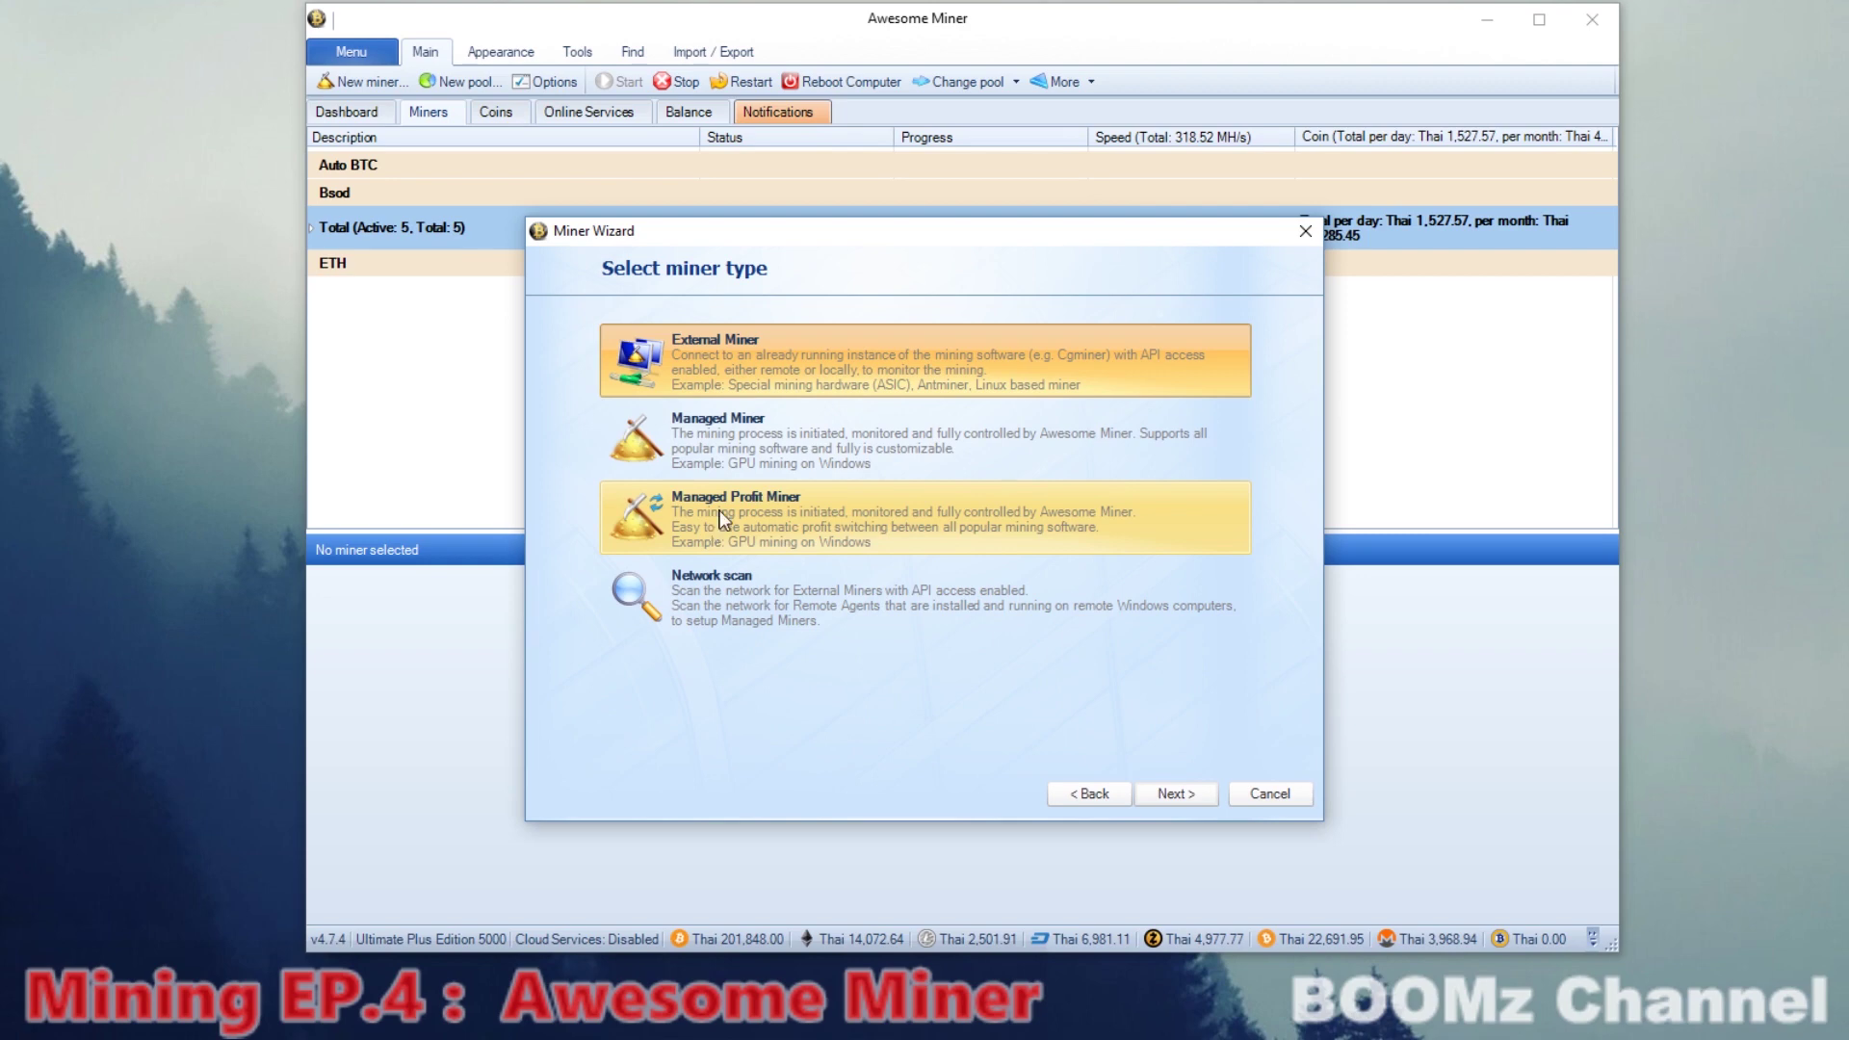
{"action": "left_click", "coordinate": [736, 520]}
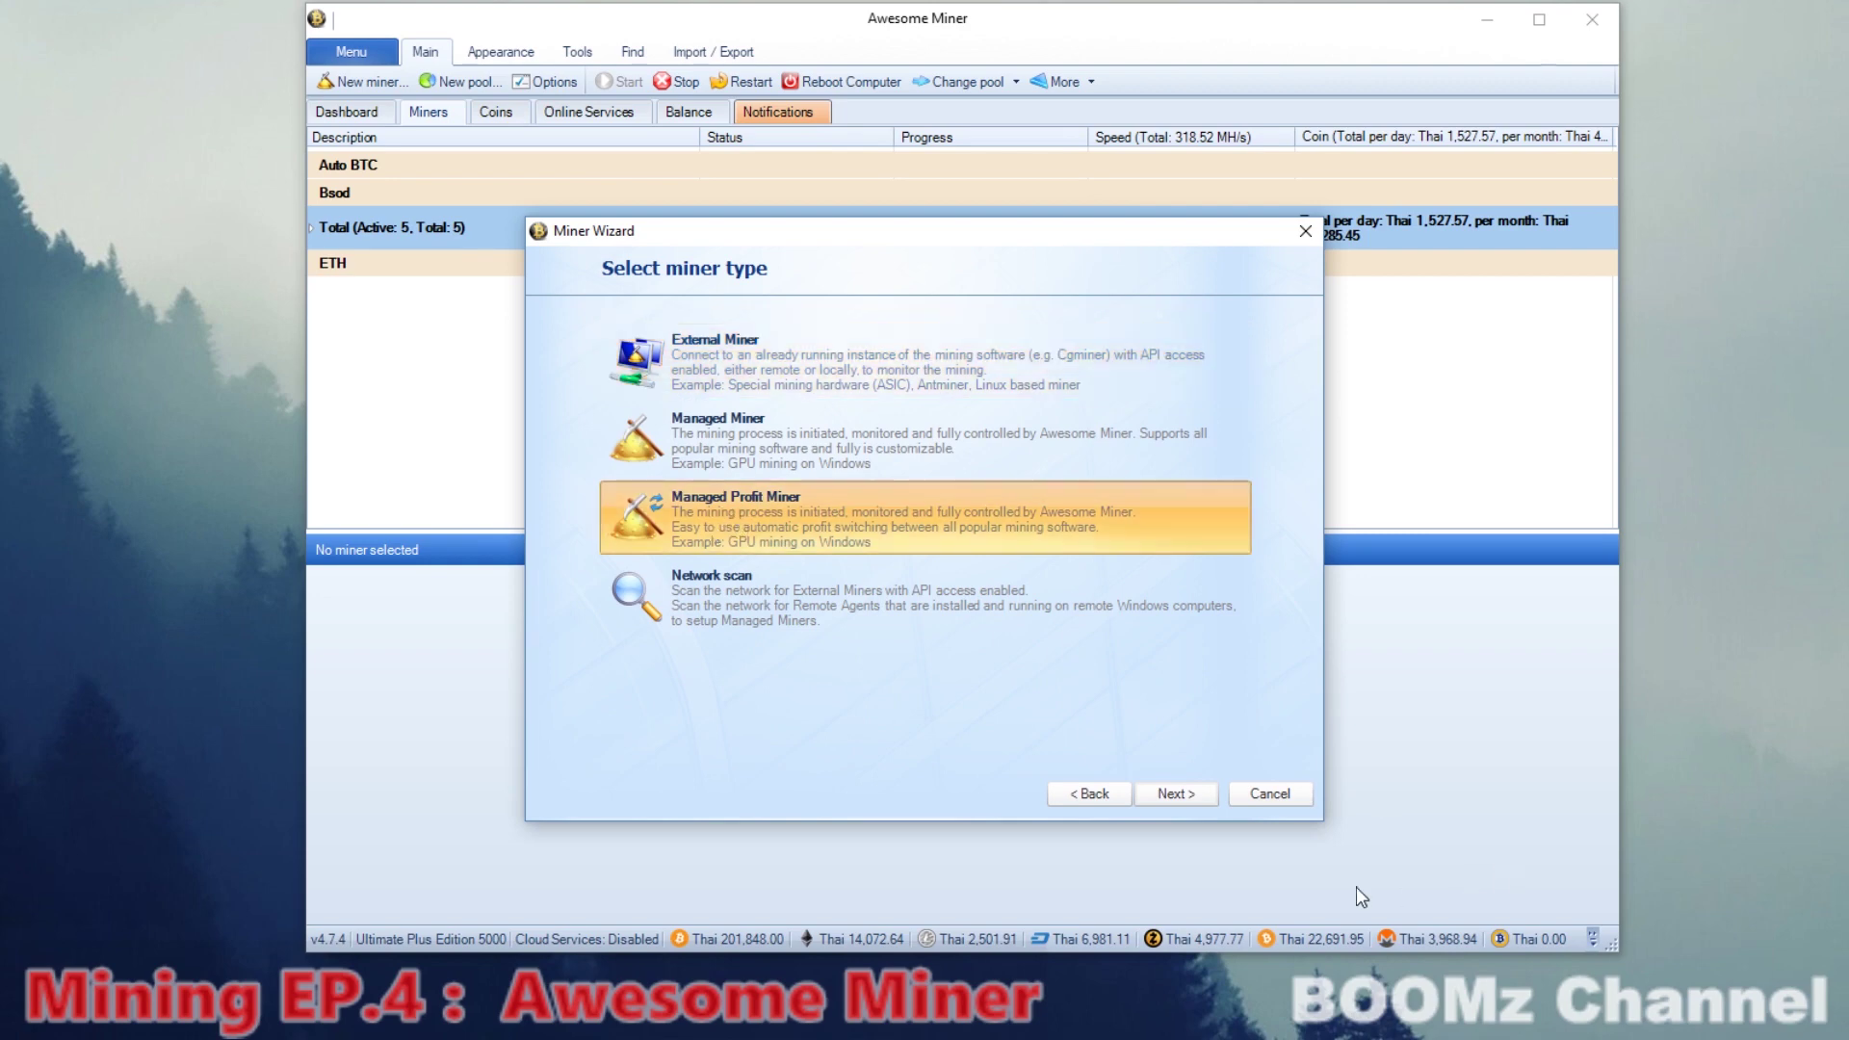
{"action": "left_click", "coordinate": [1178, 801]}
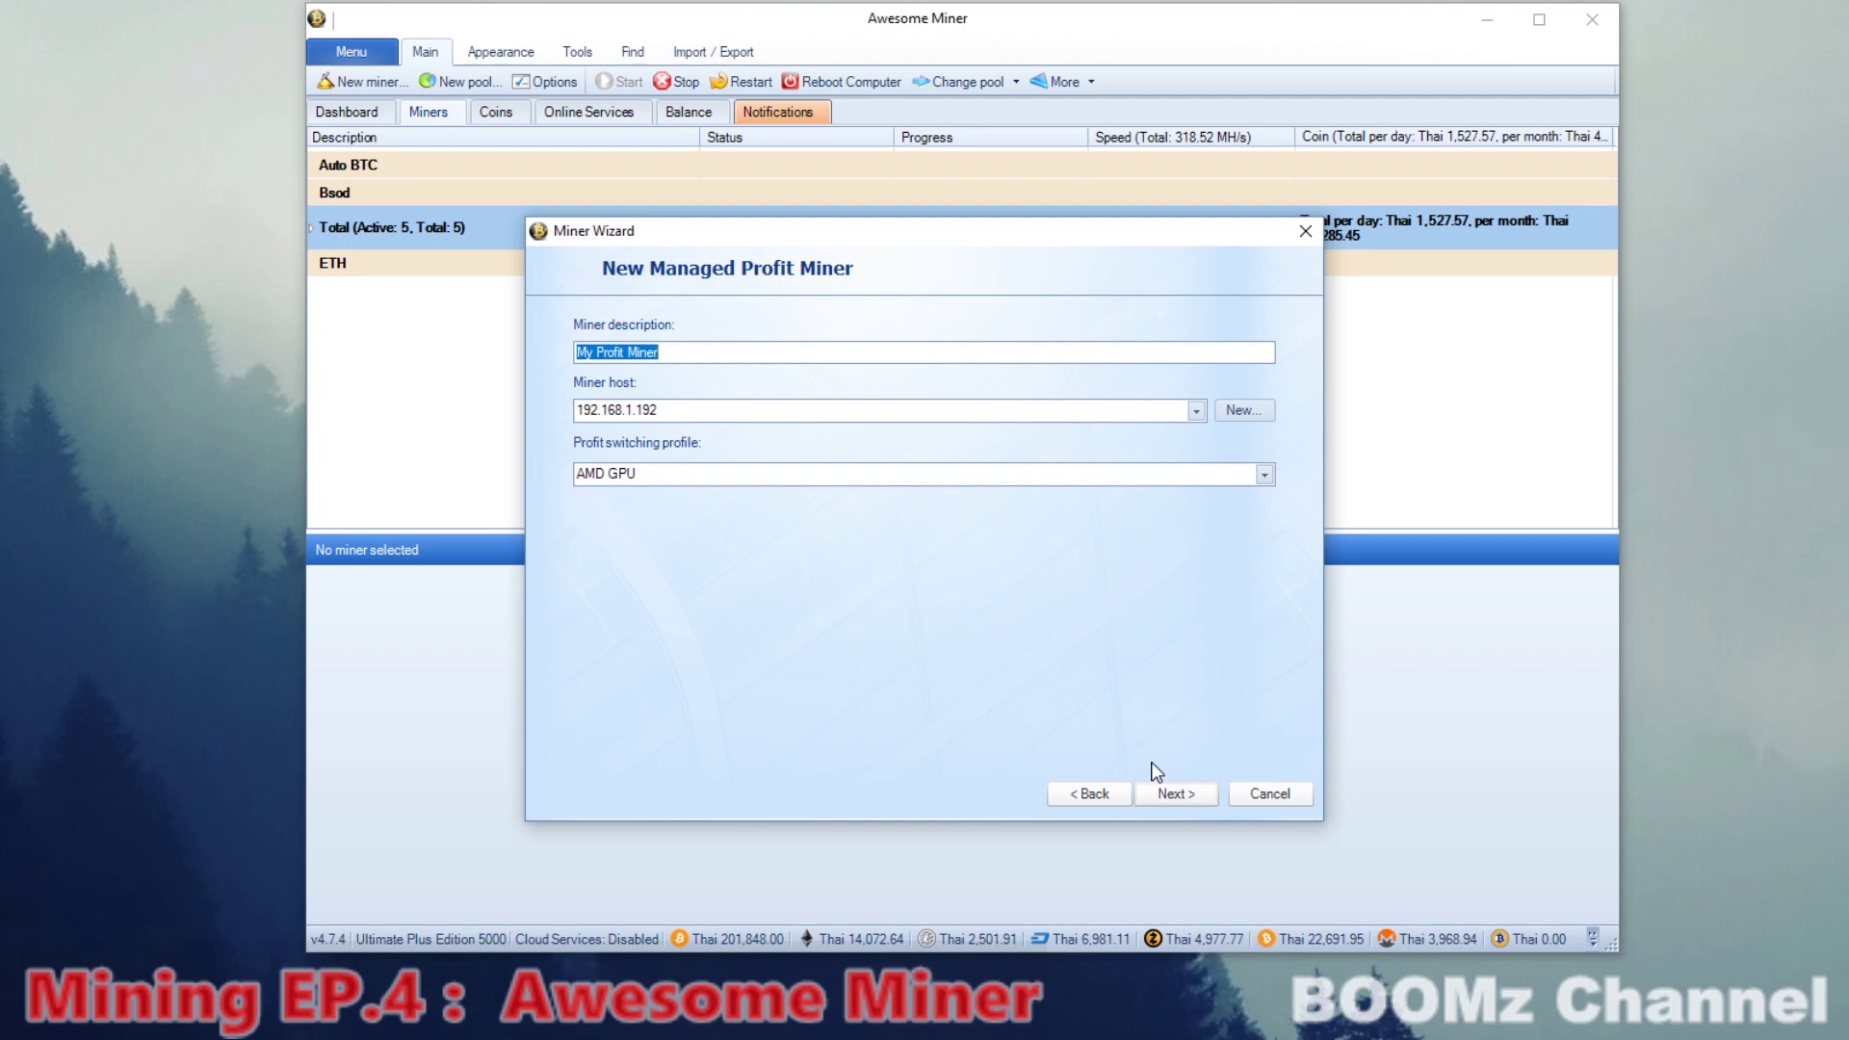
Set the new miner's description to Rig1 and its host to Local.
{"action": "type", "text": "Rig1"}
{"action": "left_click", "coordinate": [1196, 411]}
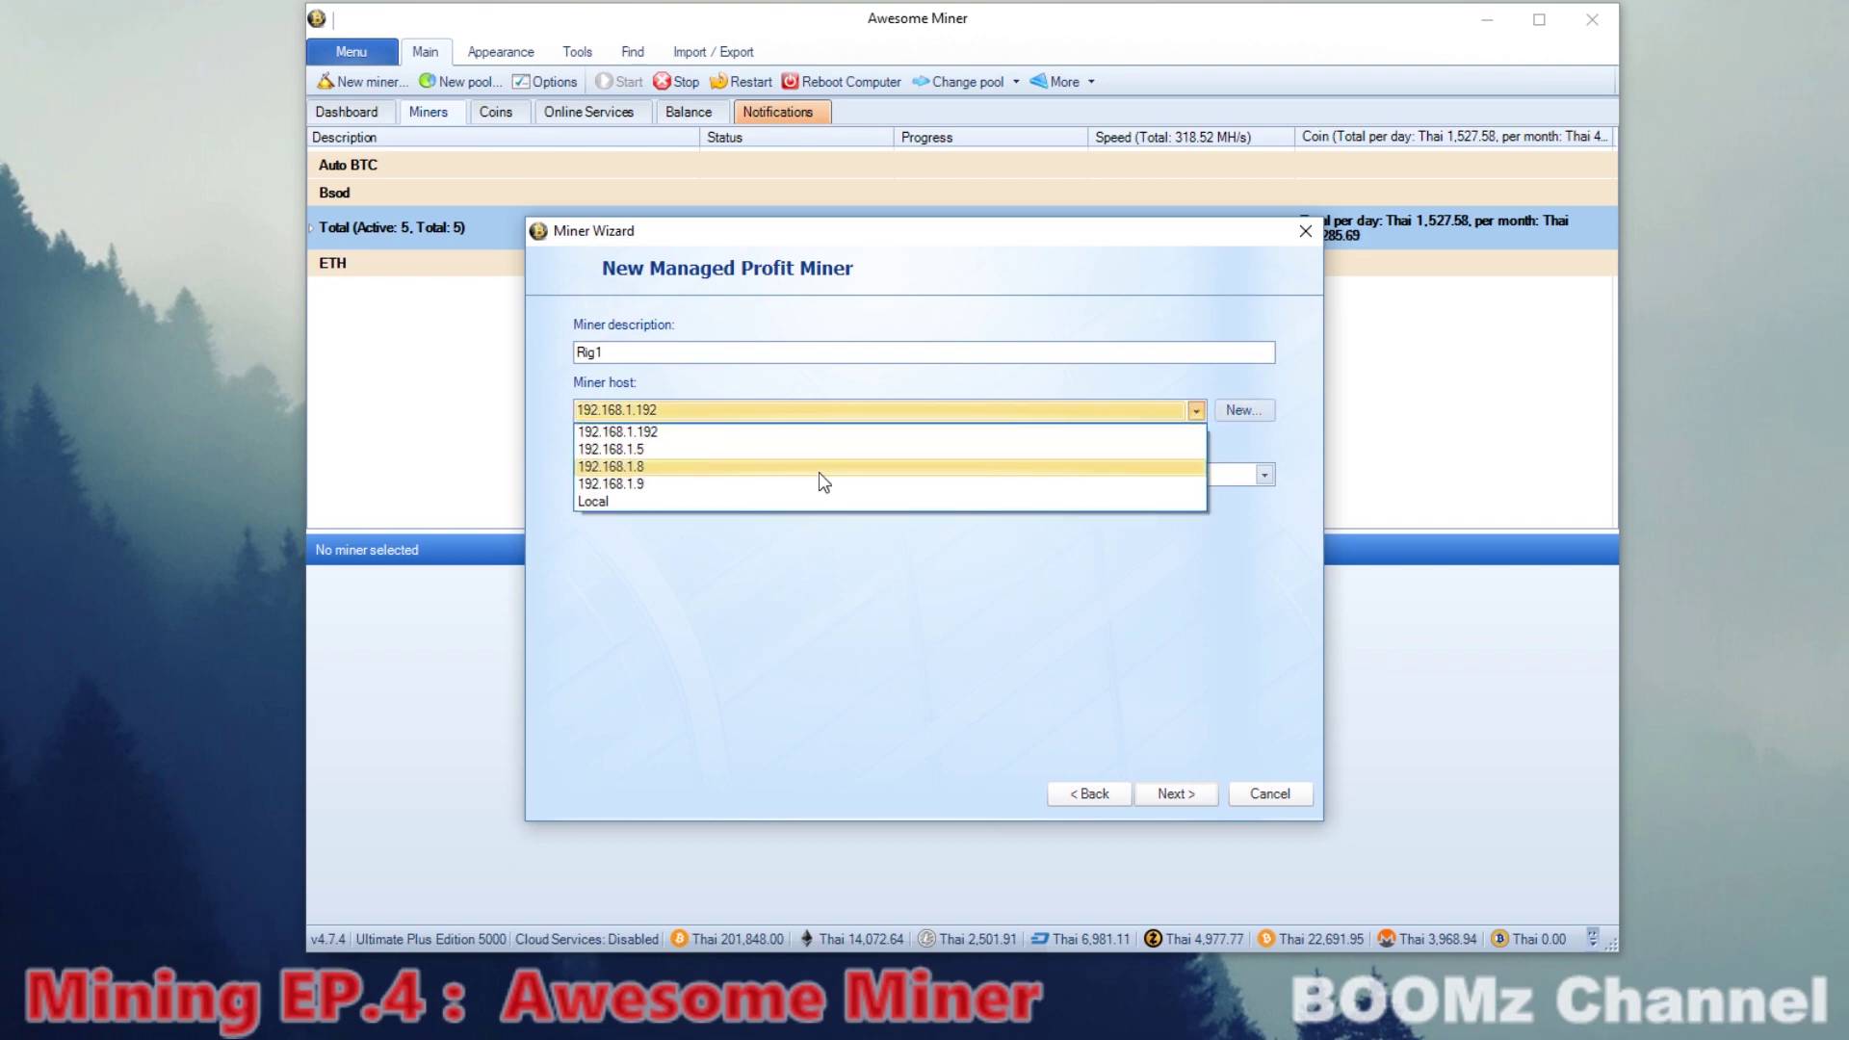
{"action": "left_click", "coordinate": [674, 501]}
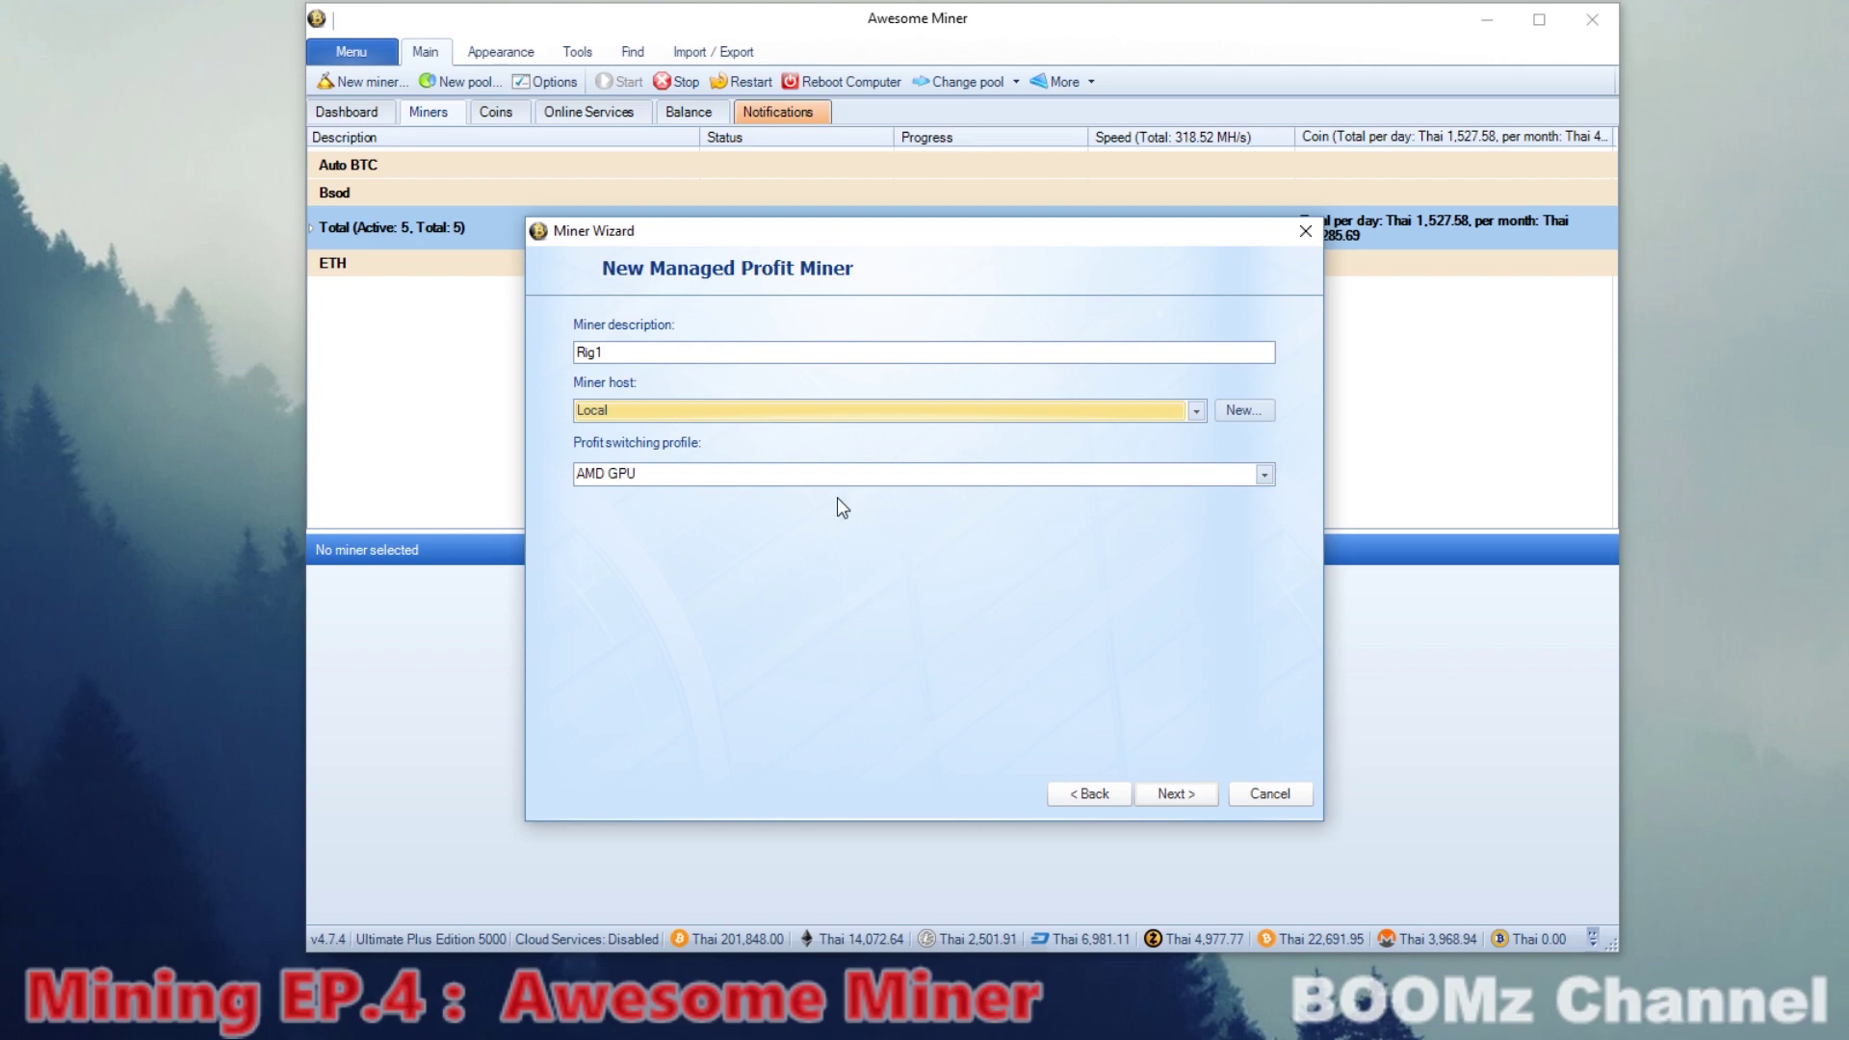
Choose nVidia GPU as the profit switching profile and finish adding the miner.
{"action": "left_click", "coordinate": [599, 473]}
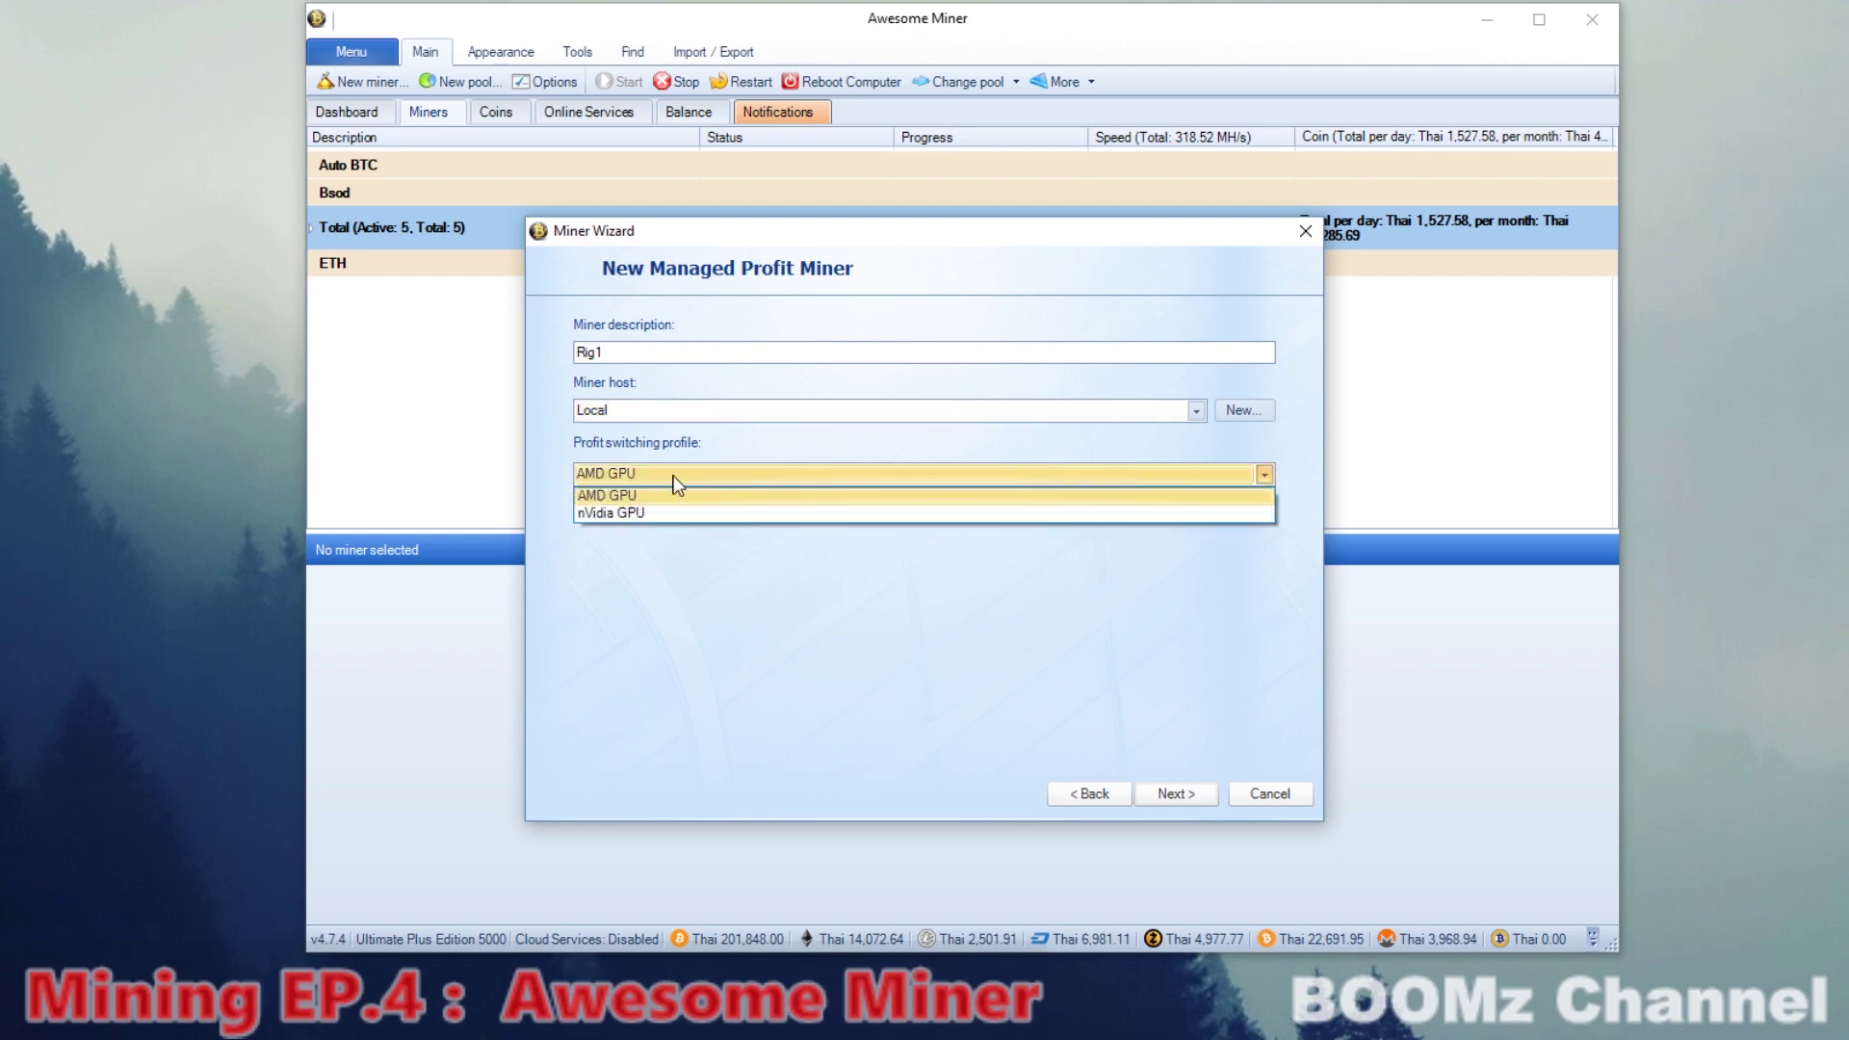
{"action": "left_click", "coordinate": [675, 493]}
{"action": "left_click", "coordinate": [634, 470]}
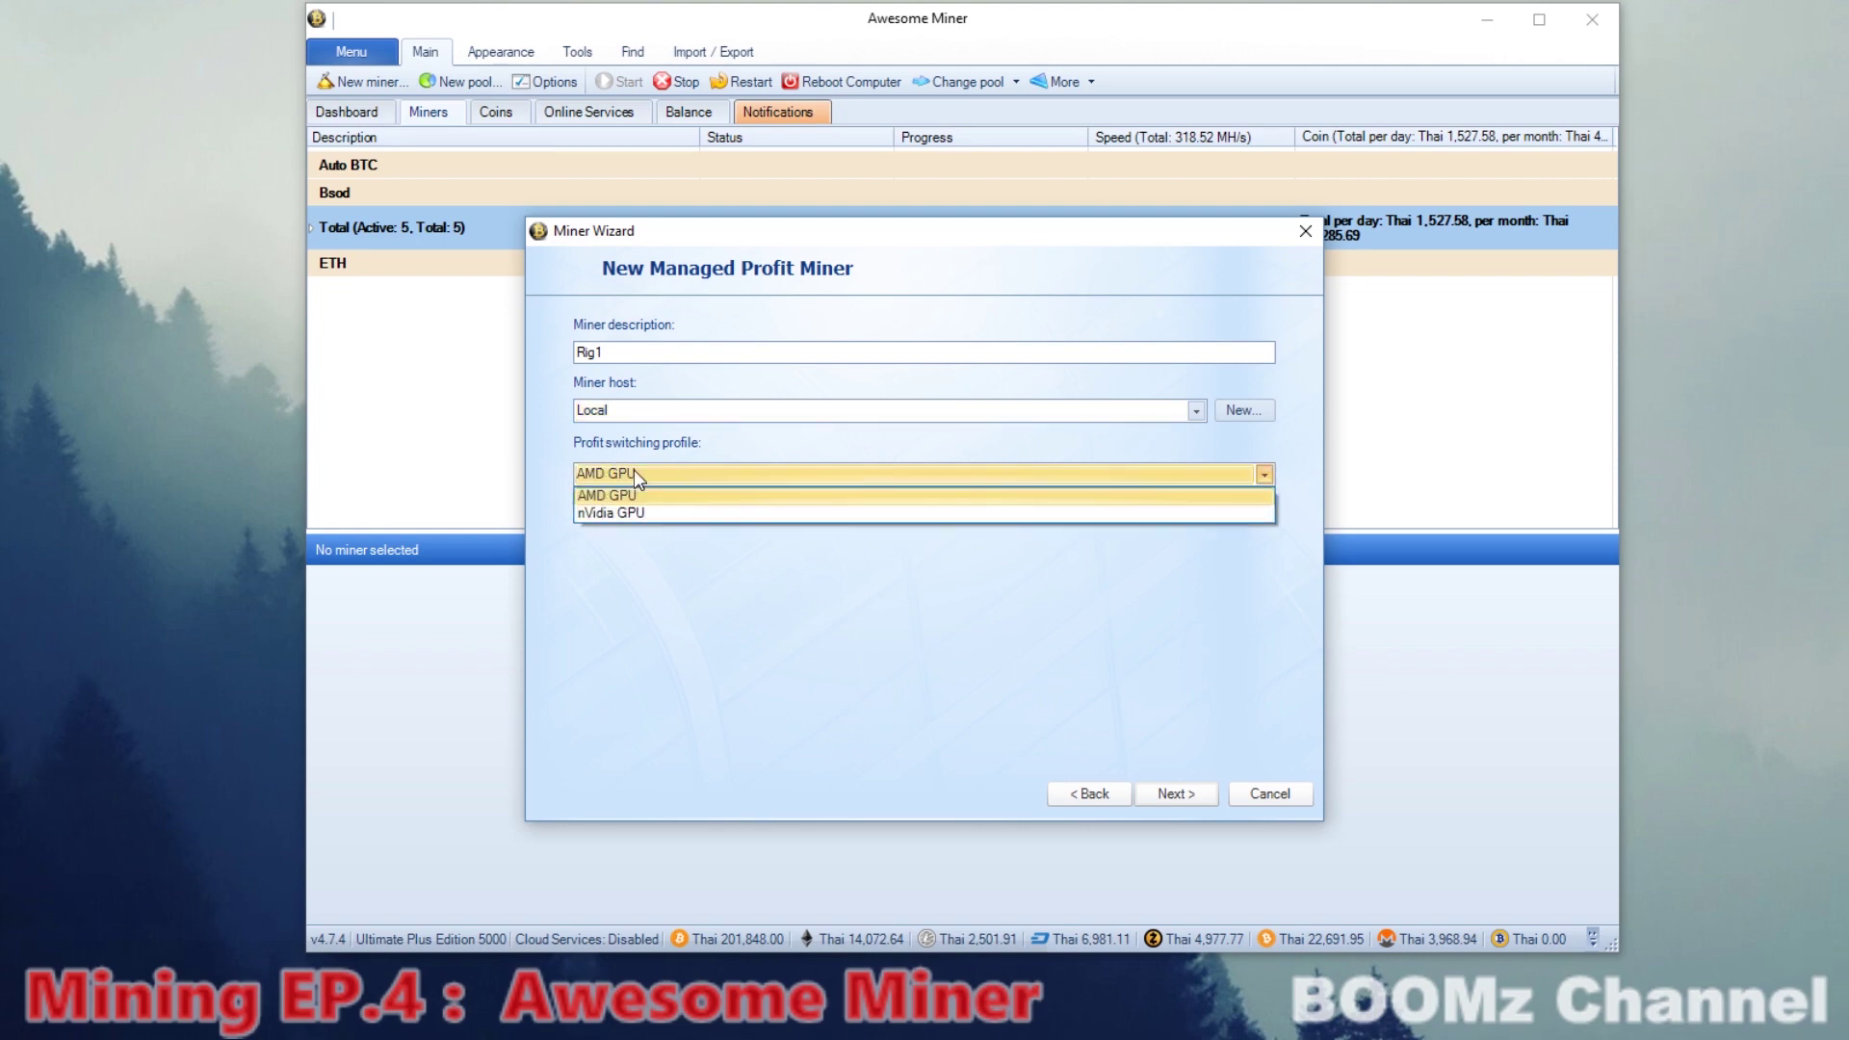
{"action": "left_click", "coordinate": [607, 512]}
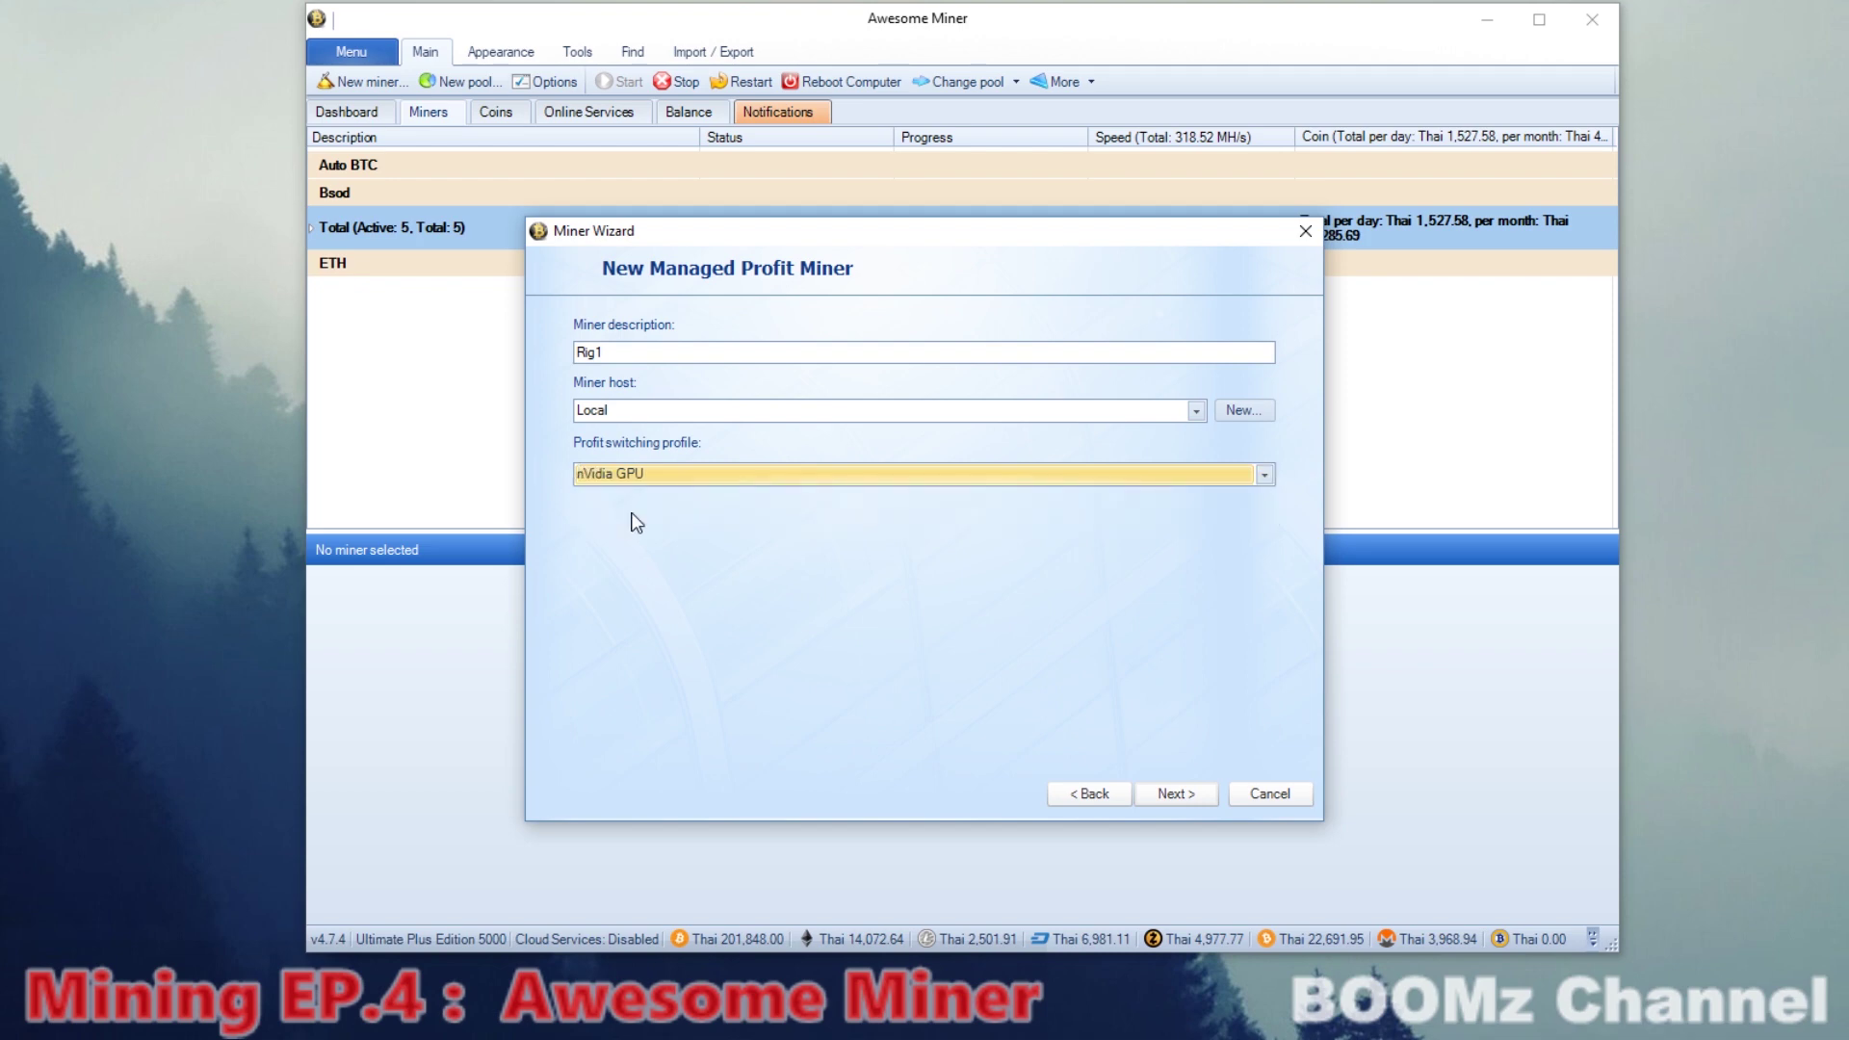
{"action": "left_click", "coordinate": [1189, 794]}
{"action": "left_click", "coordinate": [1192, 793]}
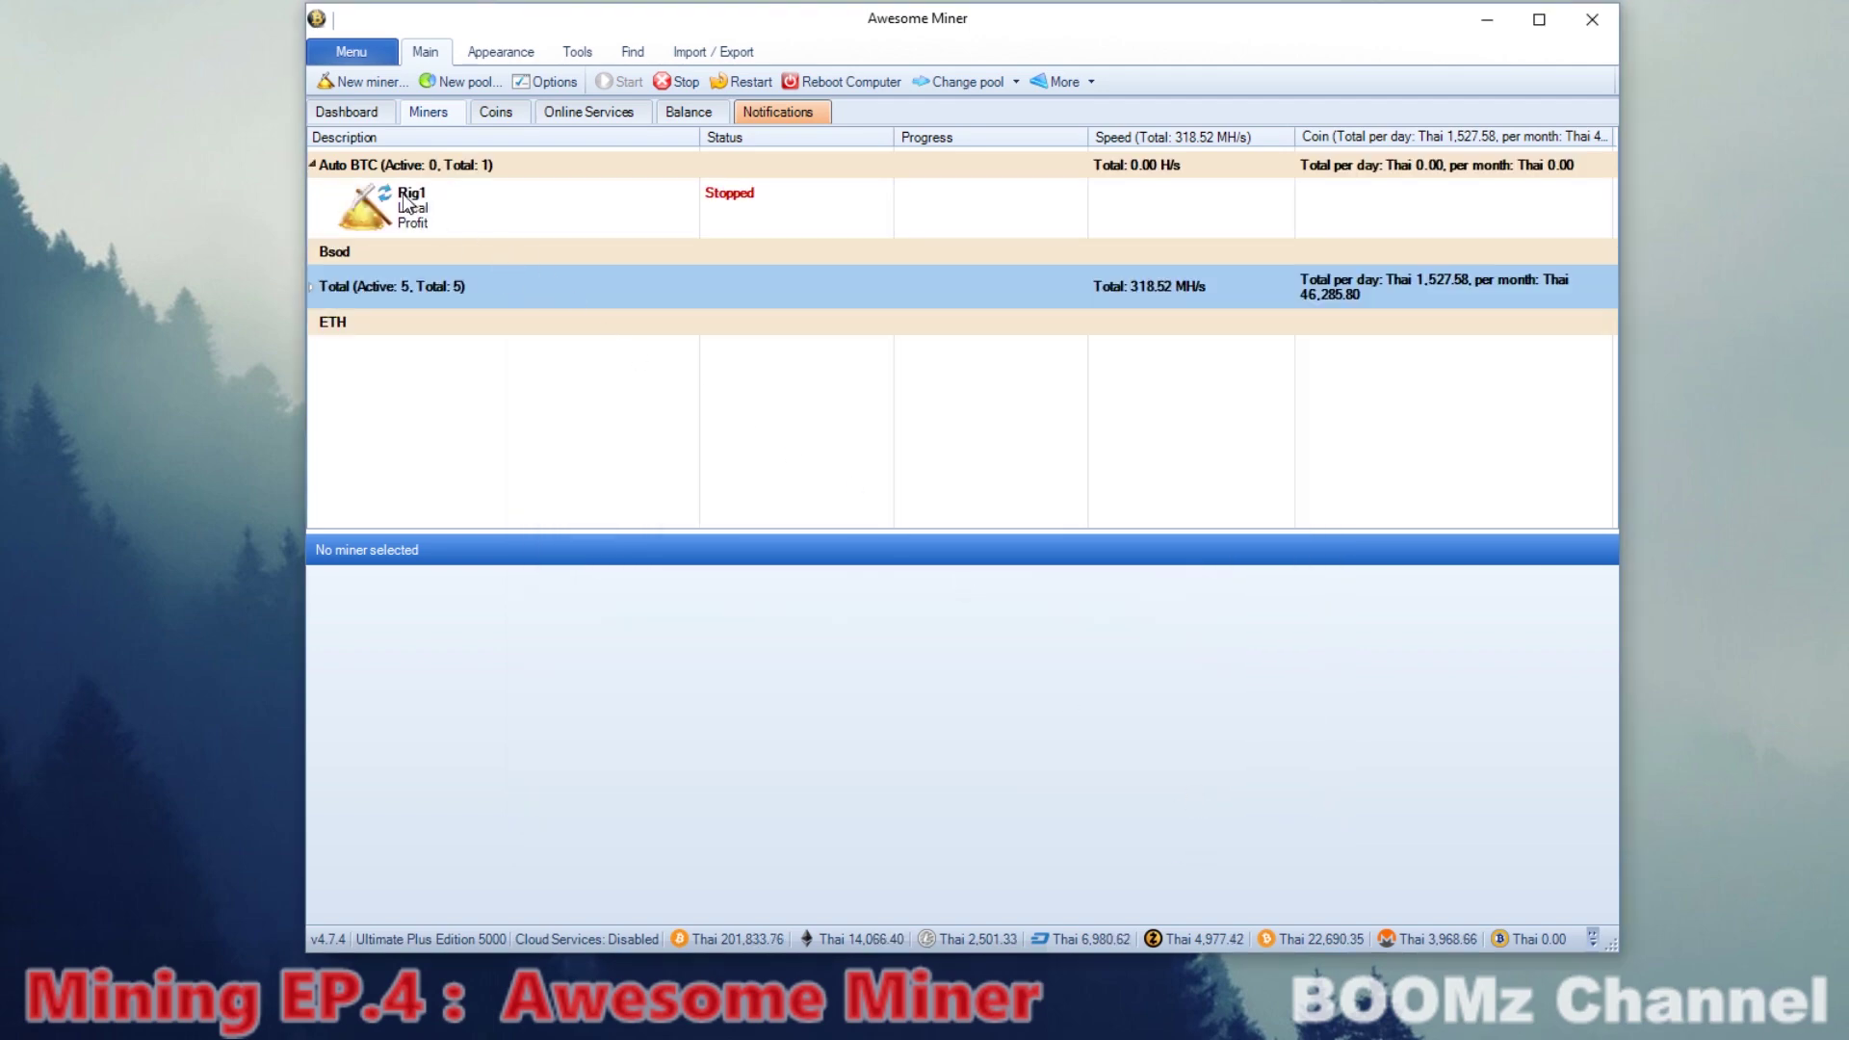
View the properties of the Rig1 miner and close them without changes.
{"action": "left_click", "coordinate": [508, 204]}
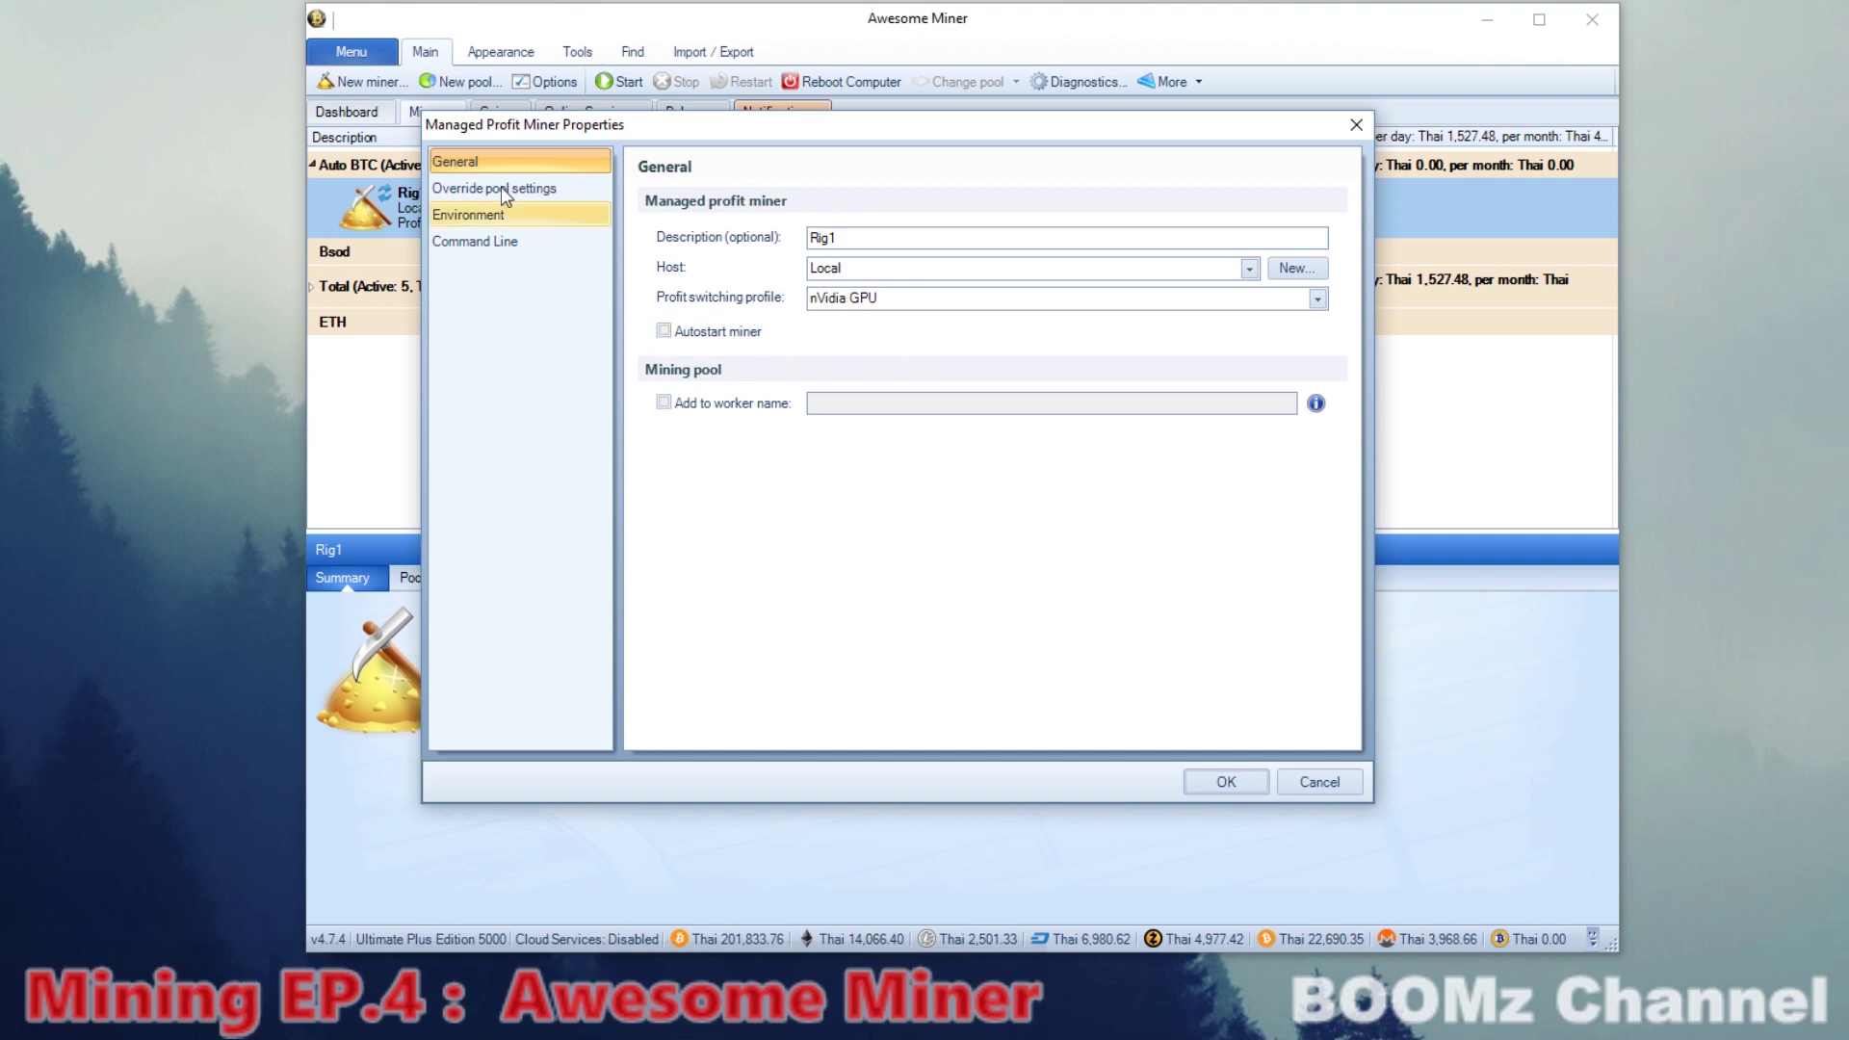
{"action": "left_click", "coordinate": [1322, 782]}
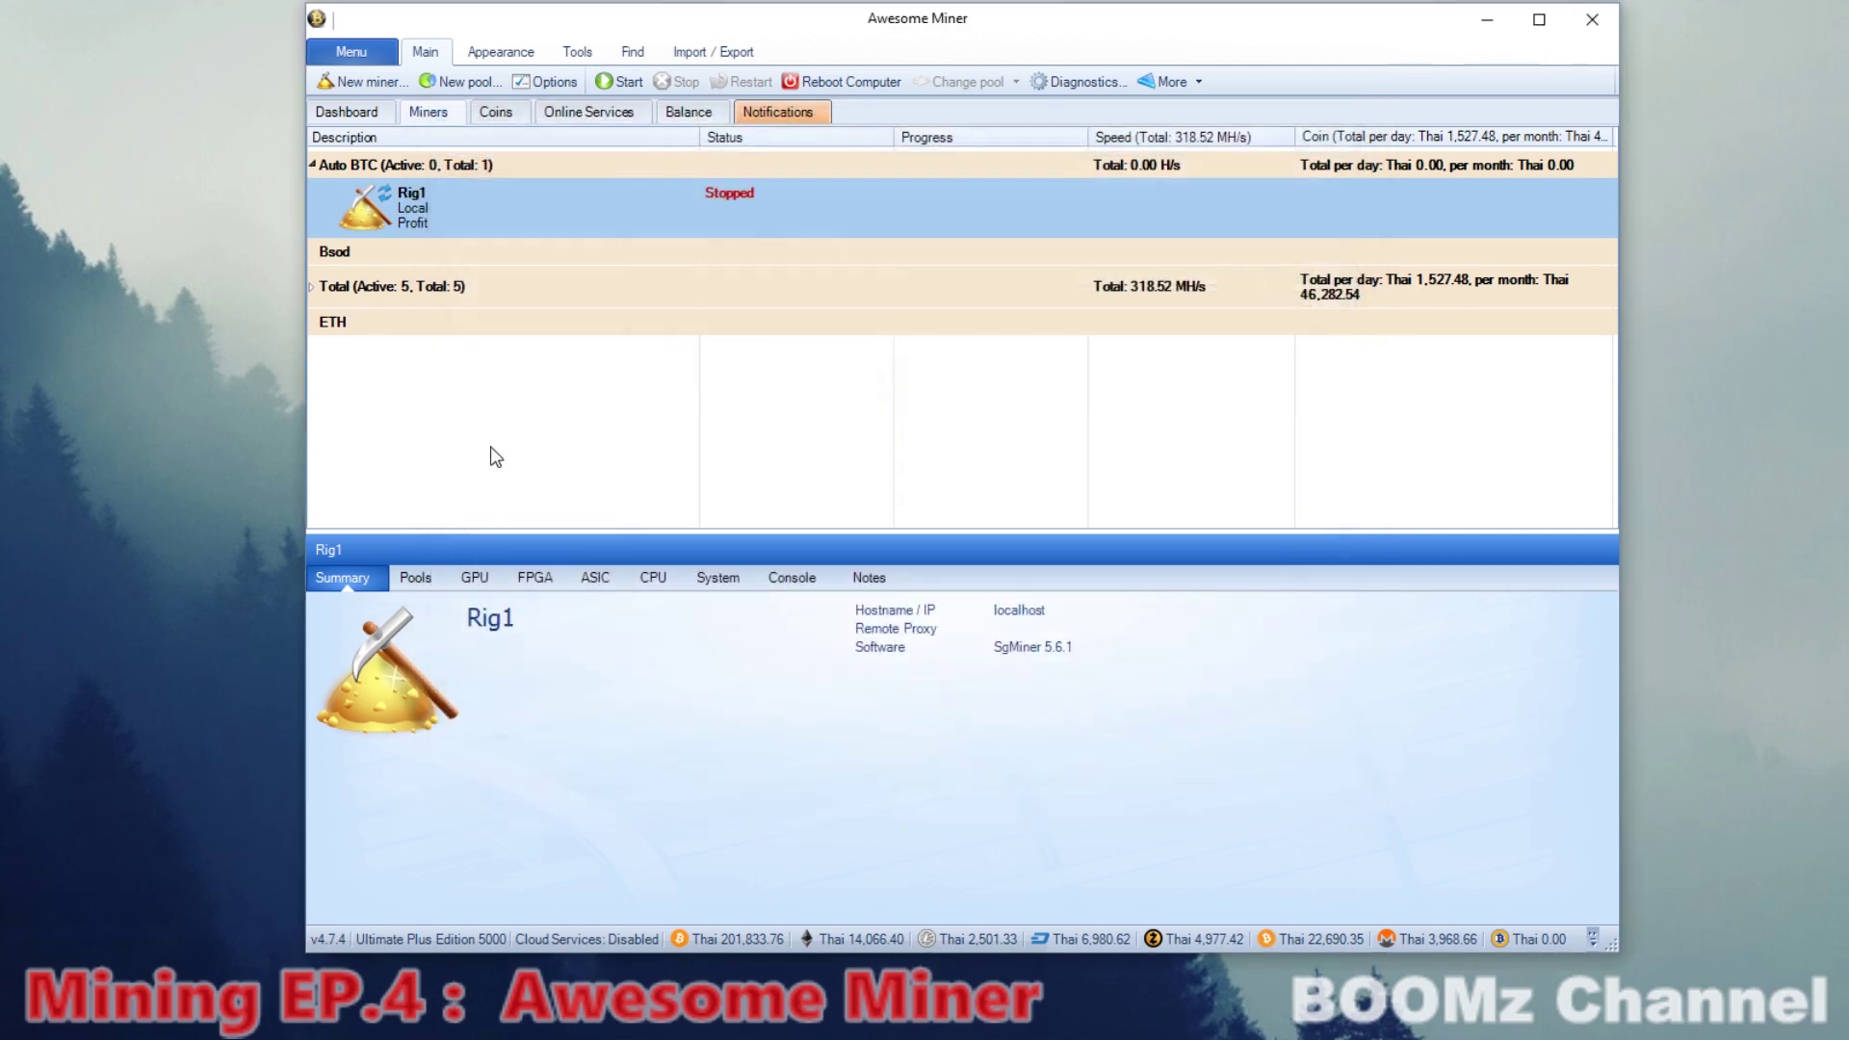
Expand the Total group, stop the BOOM PC miner and collapse the group.
{"action": "left_click", "coordinate": [312, 287]}
{"action": "right_click", "coordinate": [465, 330]}
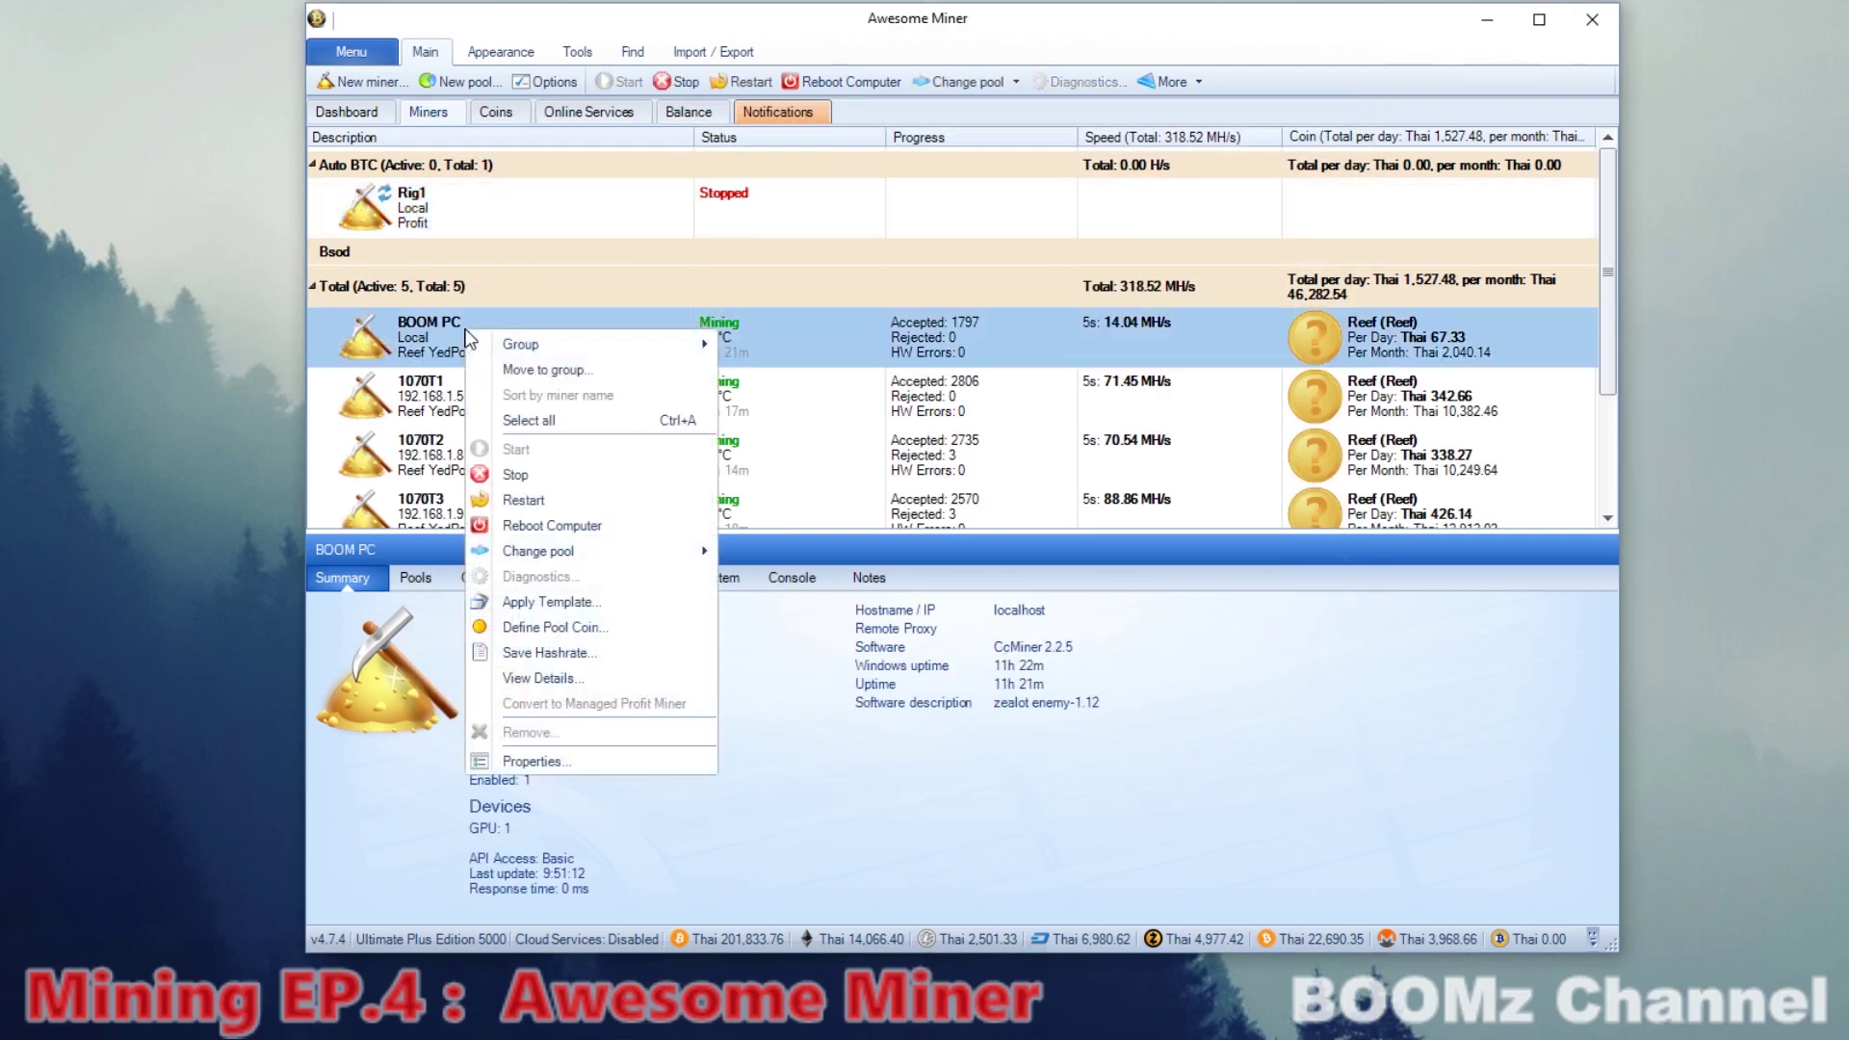
{"action": "key", "text": "Escape"}
{"action": "left_click", "coordinate": [312, 286]}
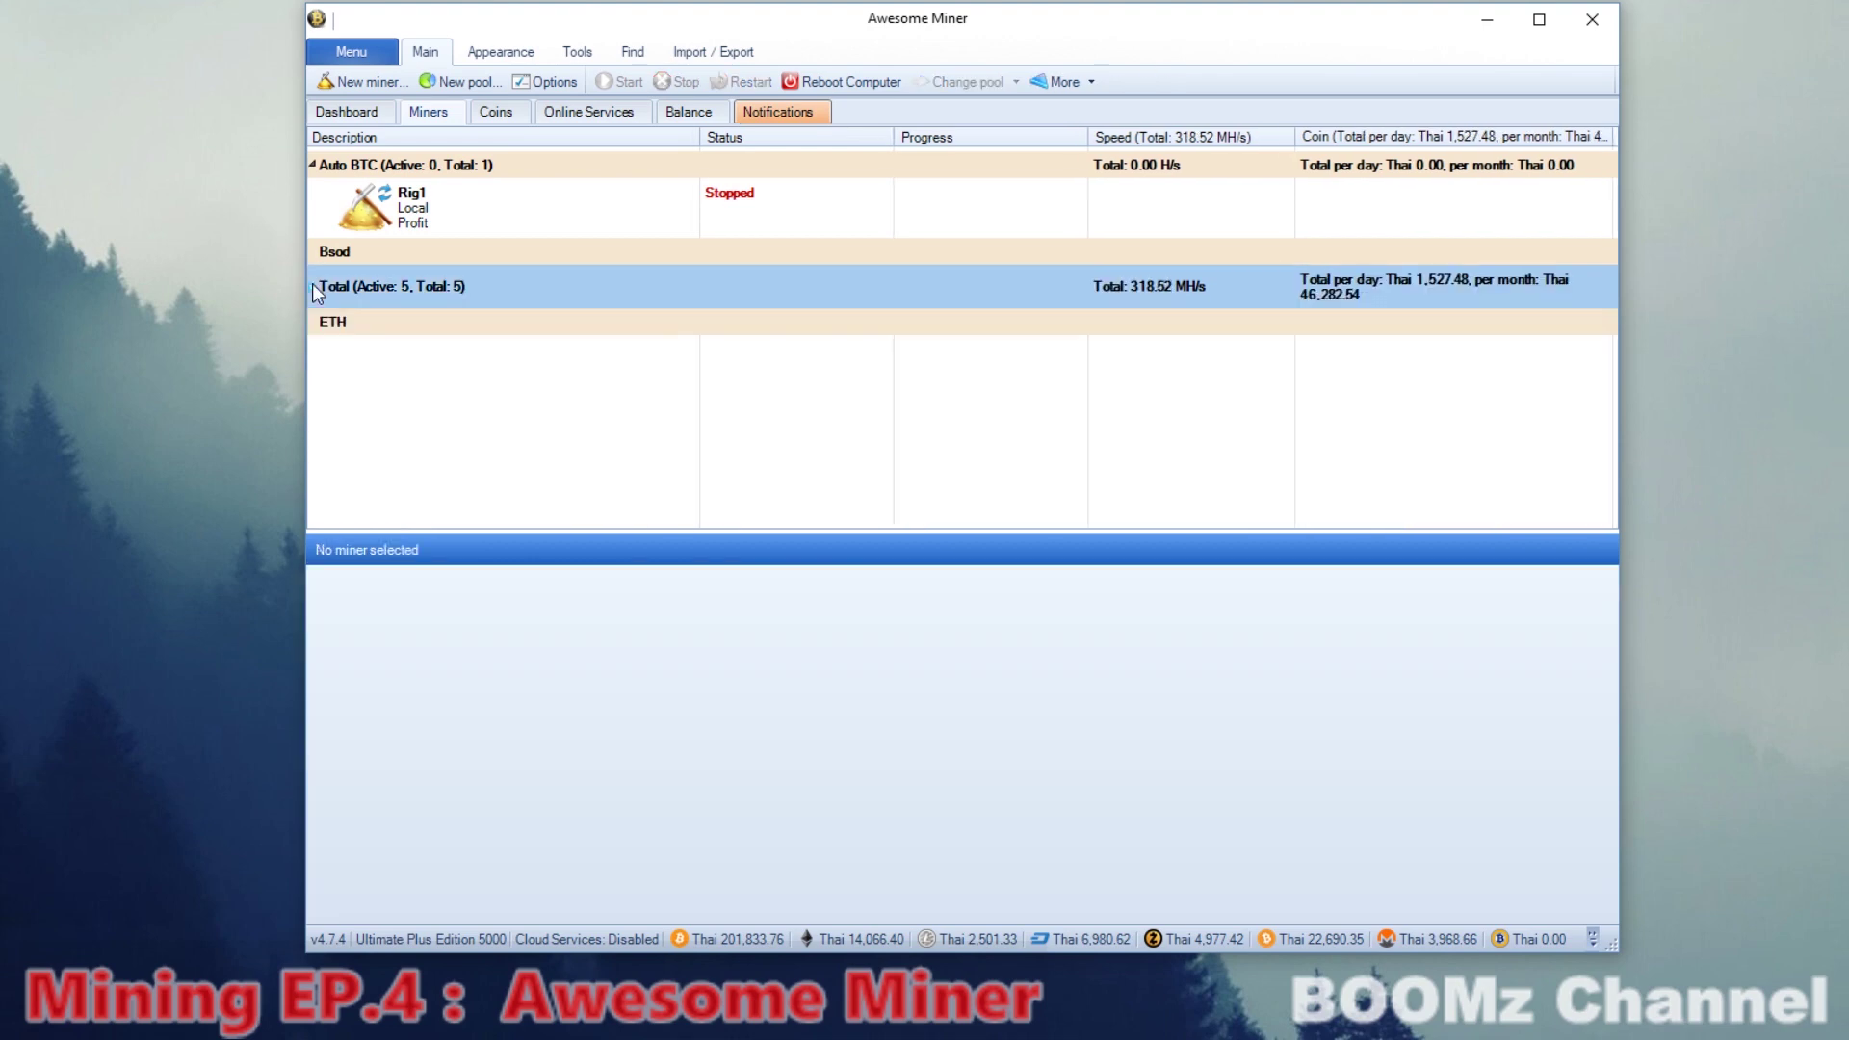
{"action": "left_click", "coordinate": [311, 286]}
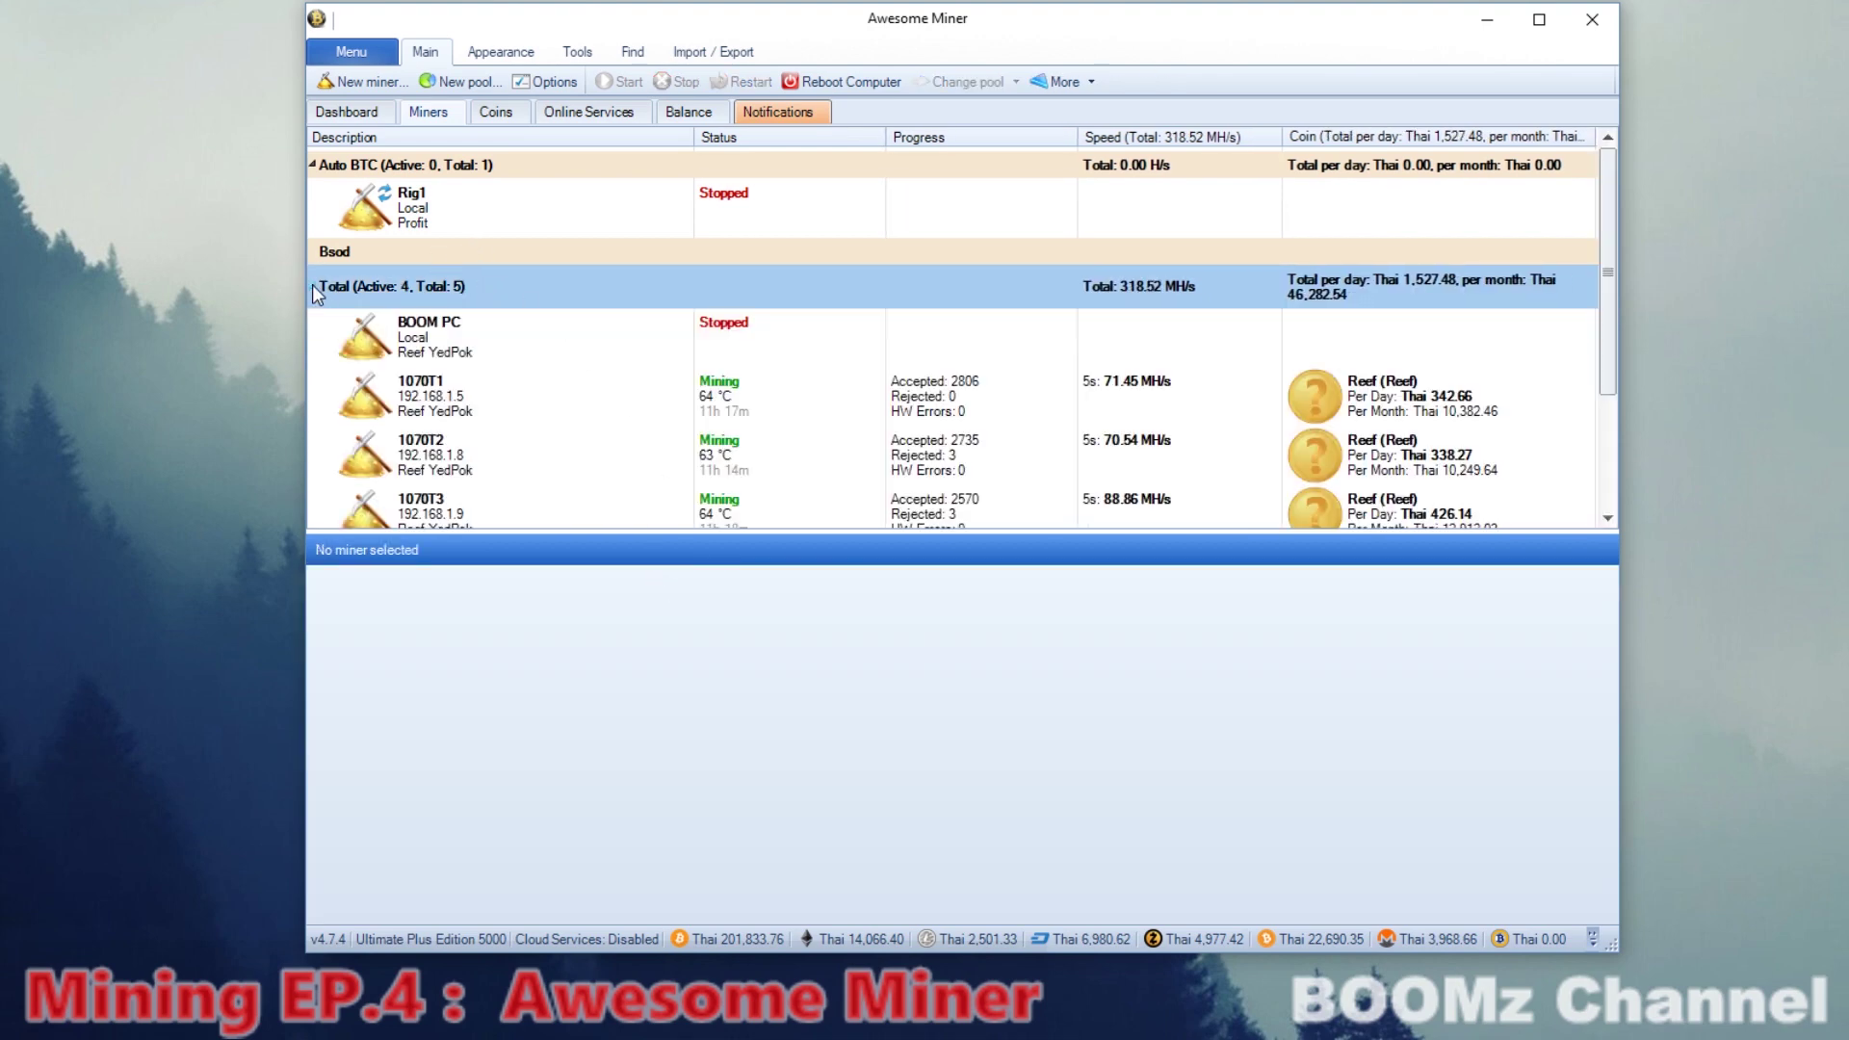
{"action": "left_click", "coordinate": [312, 286]}
Start the Rig1 miner in the Auto BTC group, and select BOOM PC in the Total group.
{"action": "right_click", "coordinate": [576, 224]}
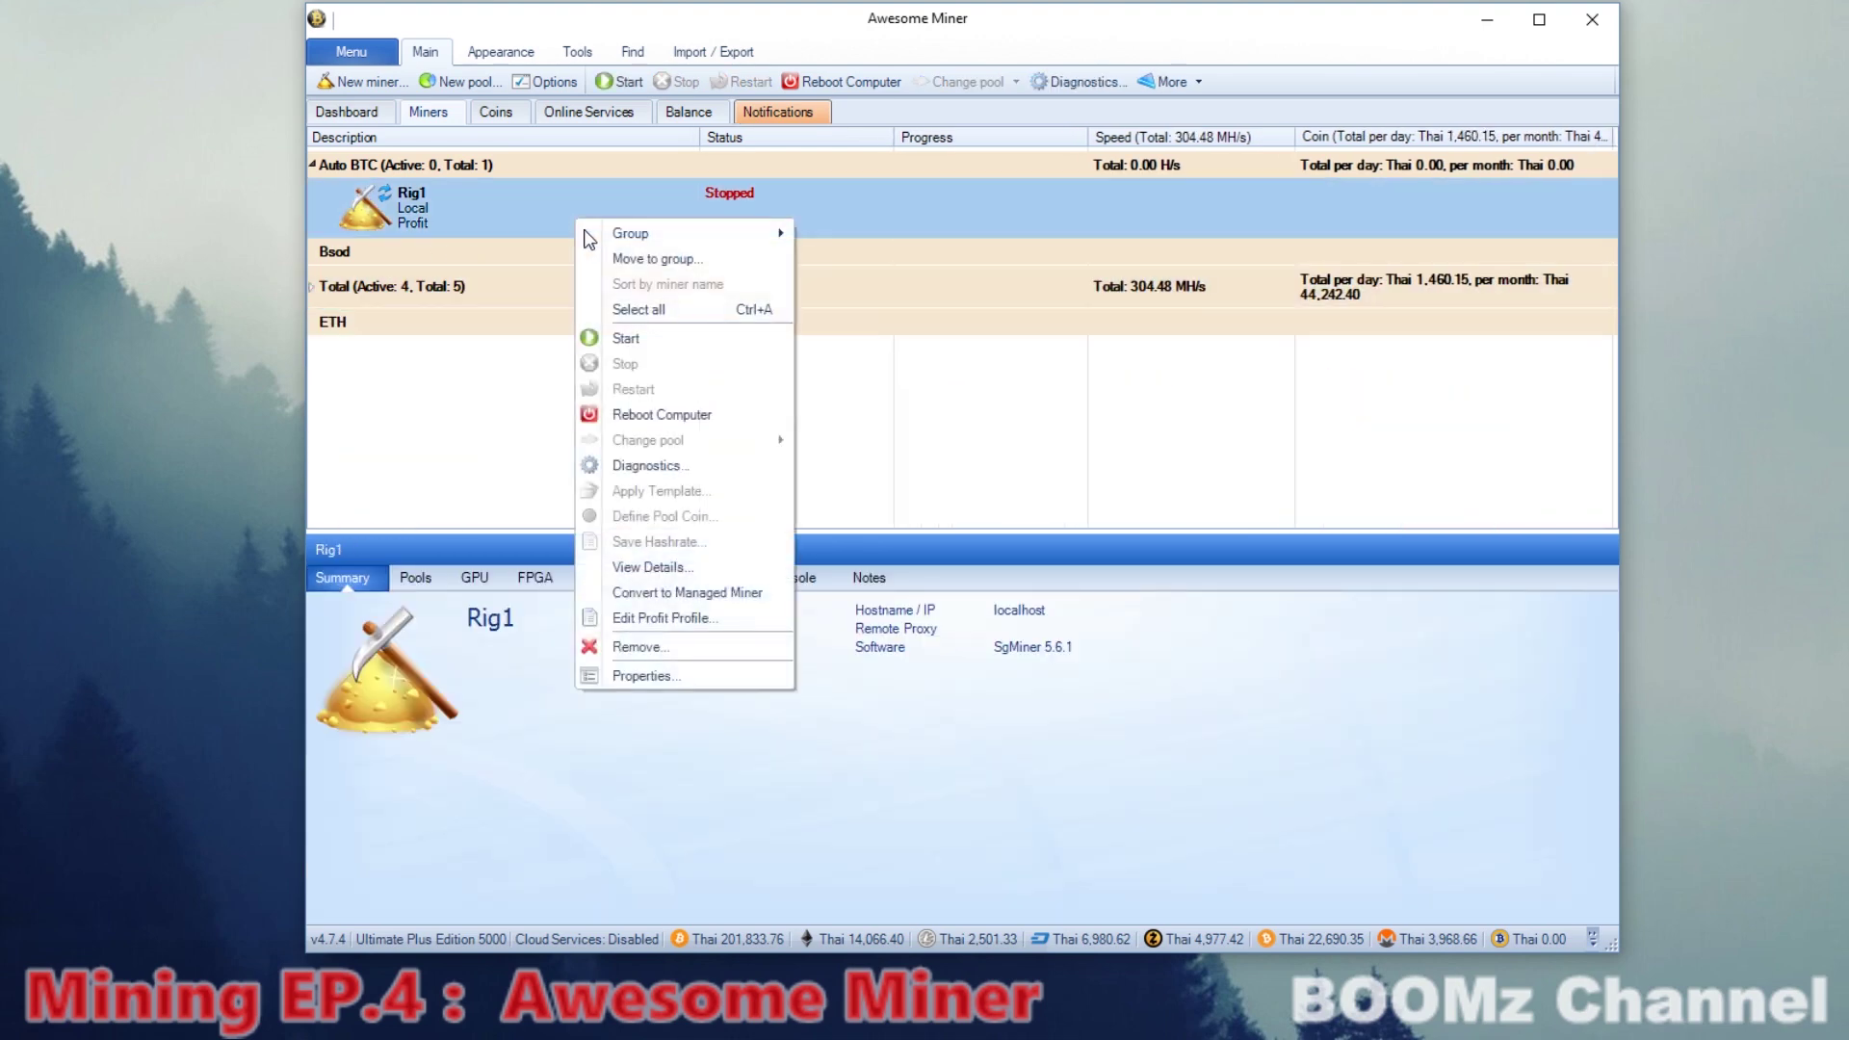
{"action": "left_click", "coordinate": [628, 339]}
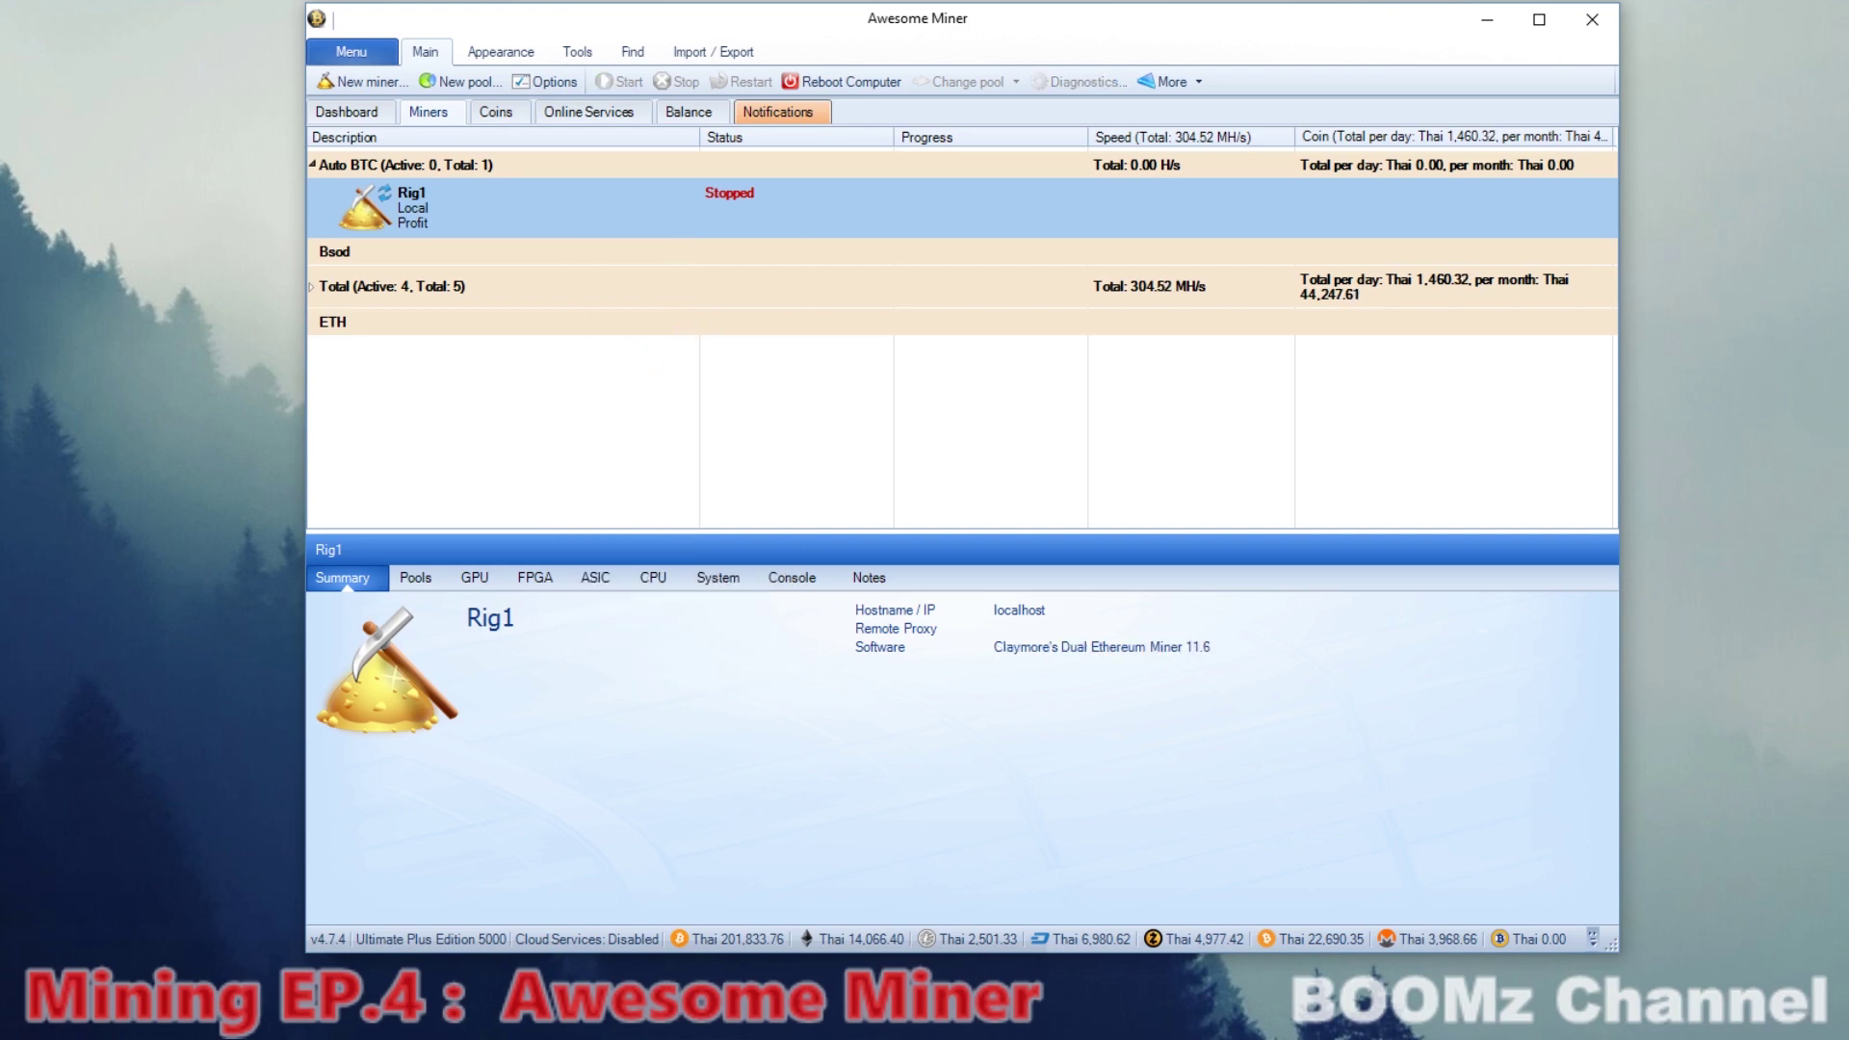
{"action": "left_click", "coordinate": [433, 337]}
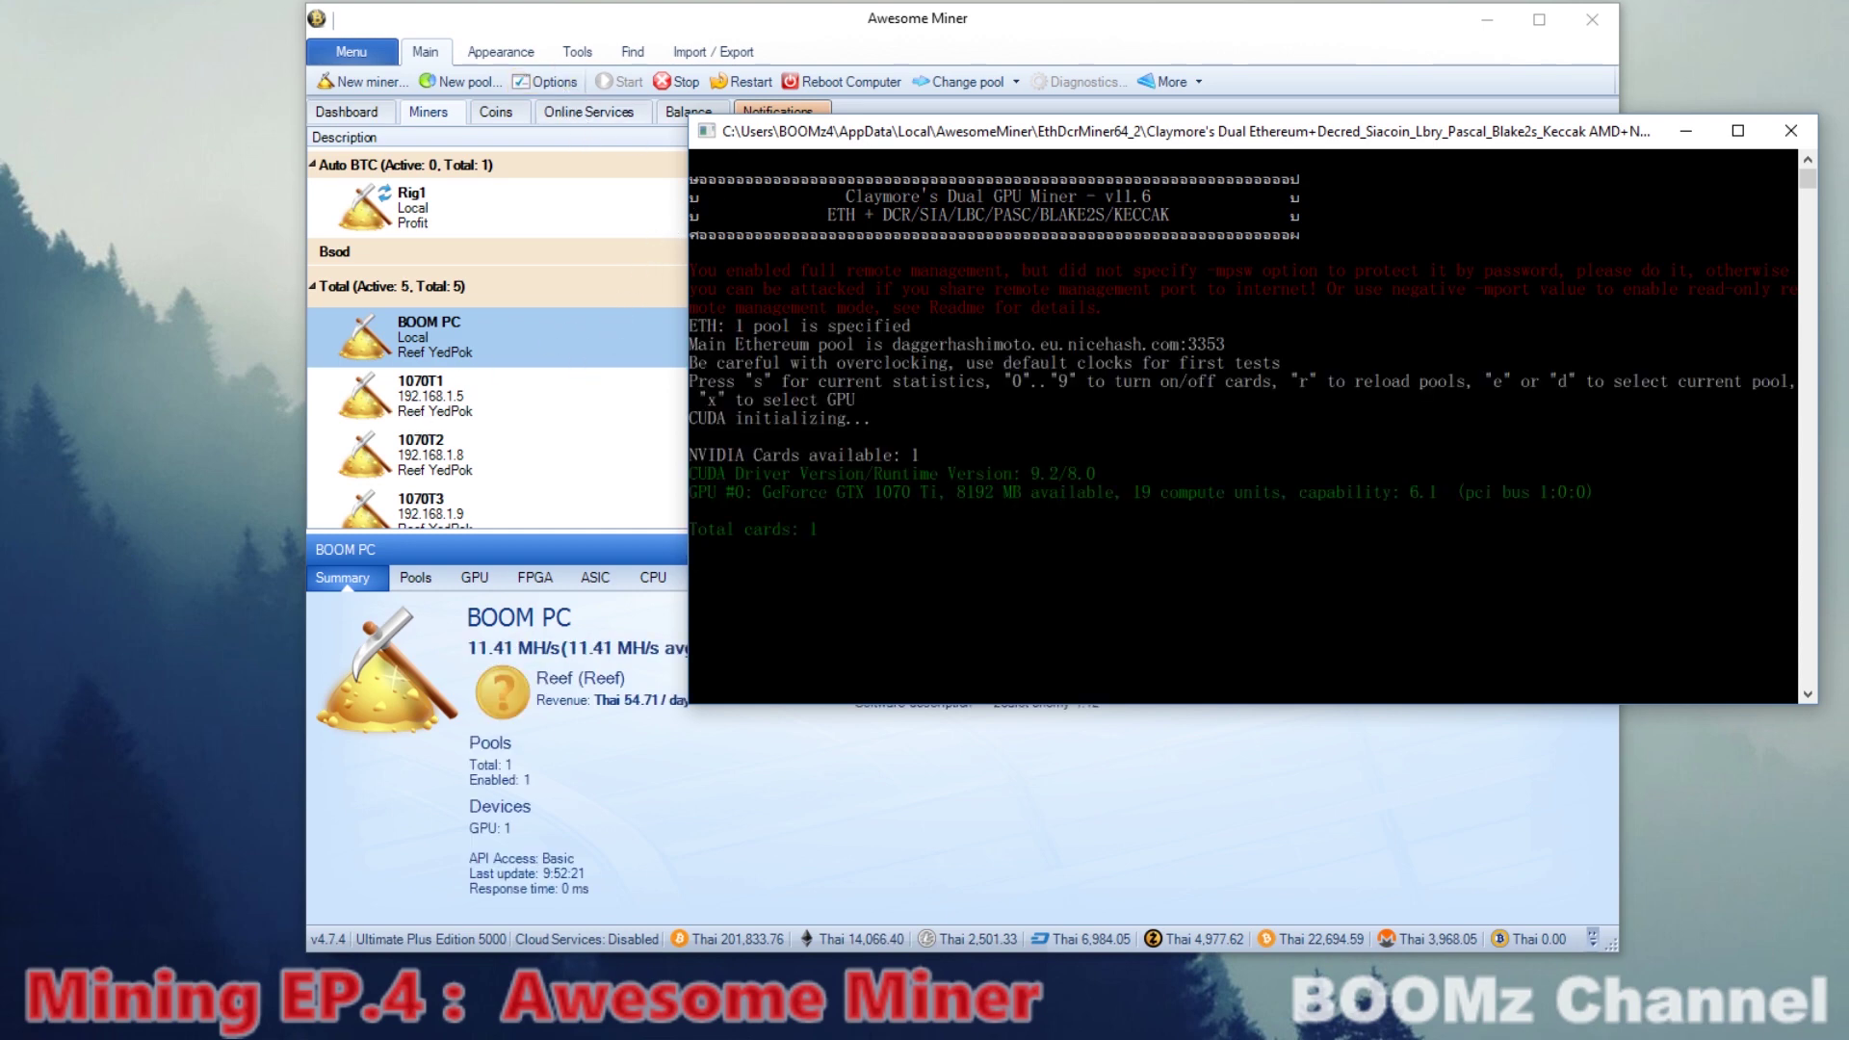
Stop the BOOM PC miner in the Total group and collapse the group.
{"action": "left_click", "coordinate": [502, 337]}
{"action": "right_click", "coordinate": [538, 362]}
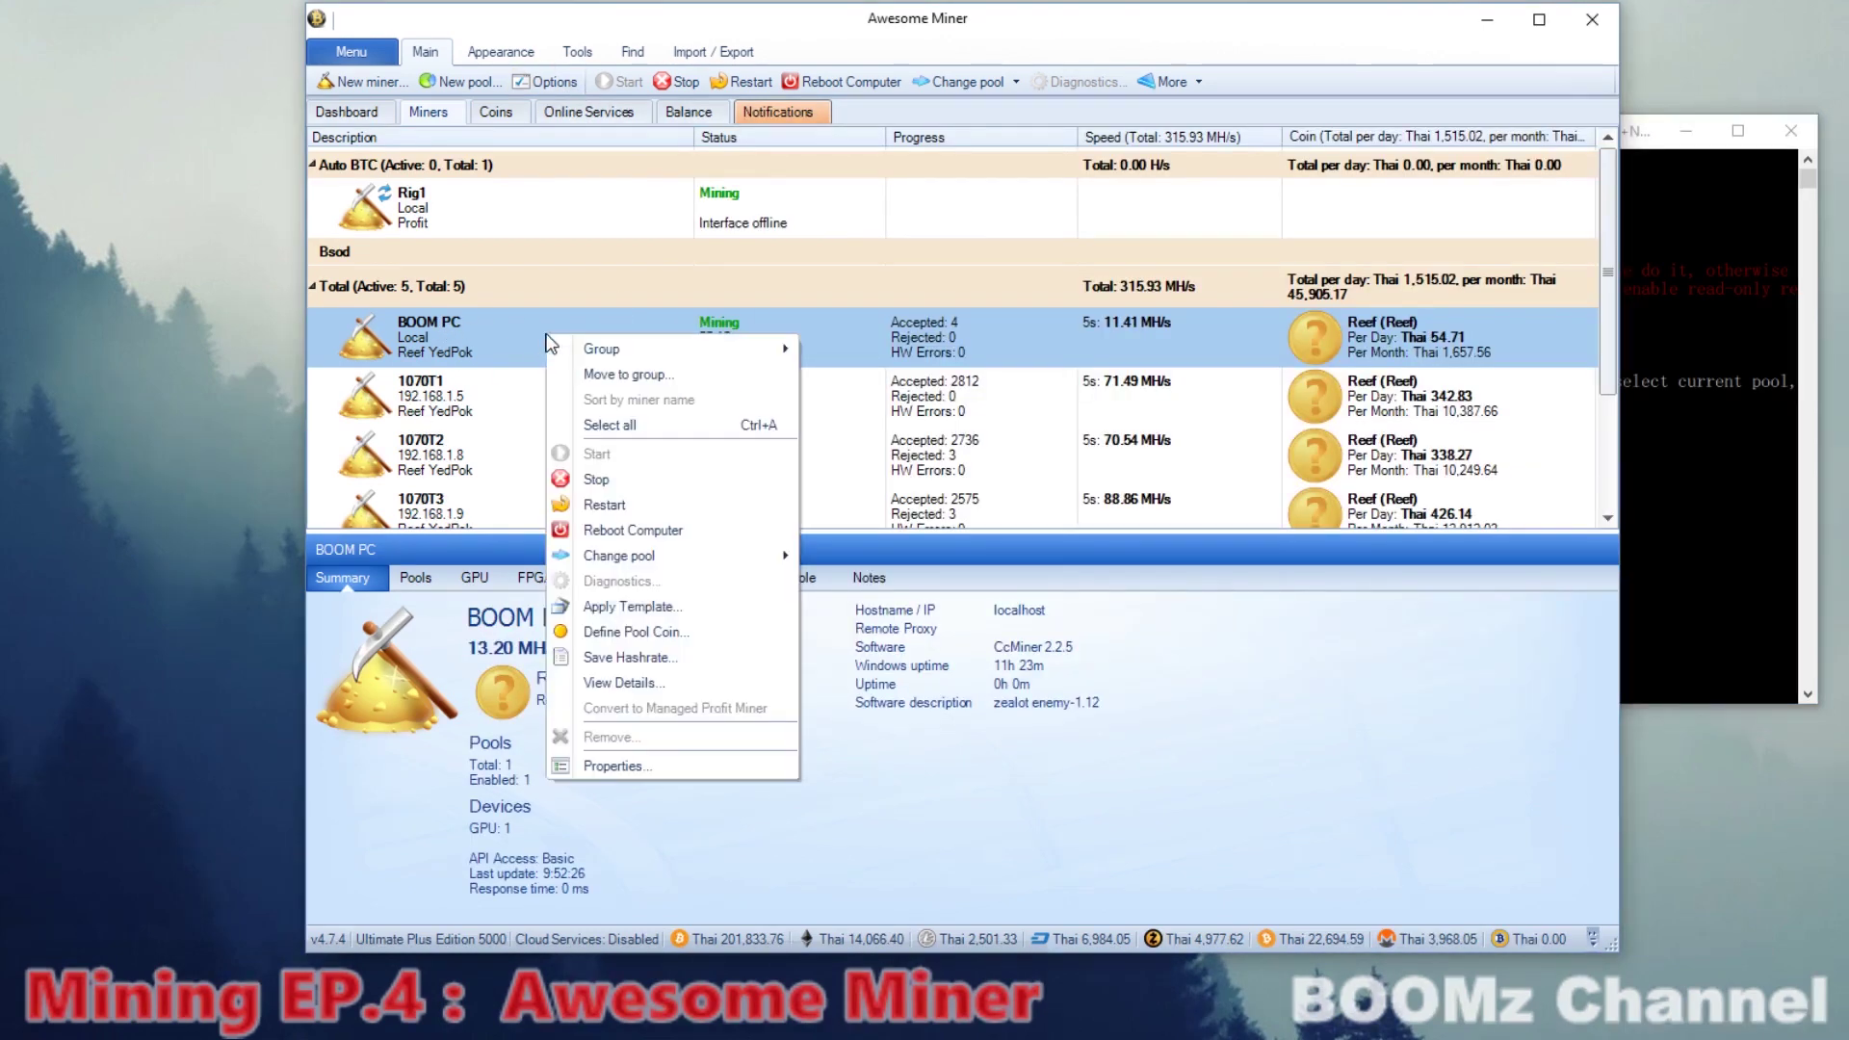
{"action": "left_click", "coordinate": [616, 483]}
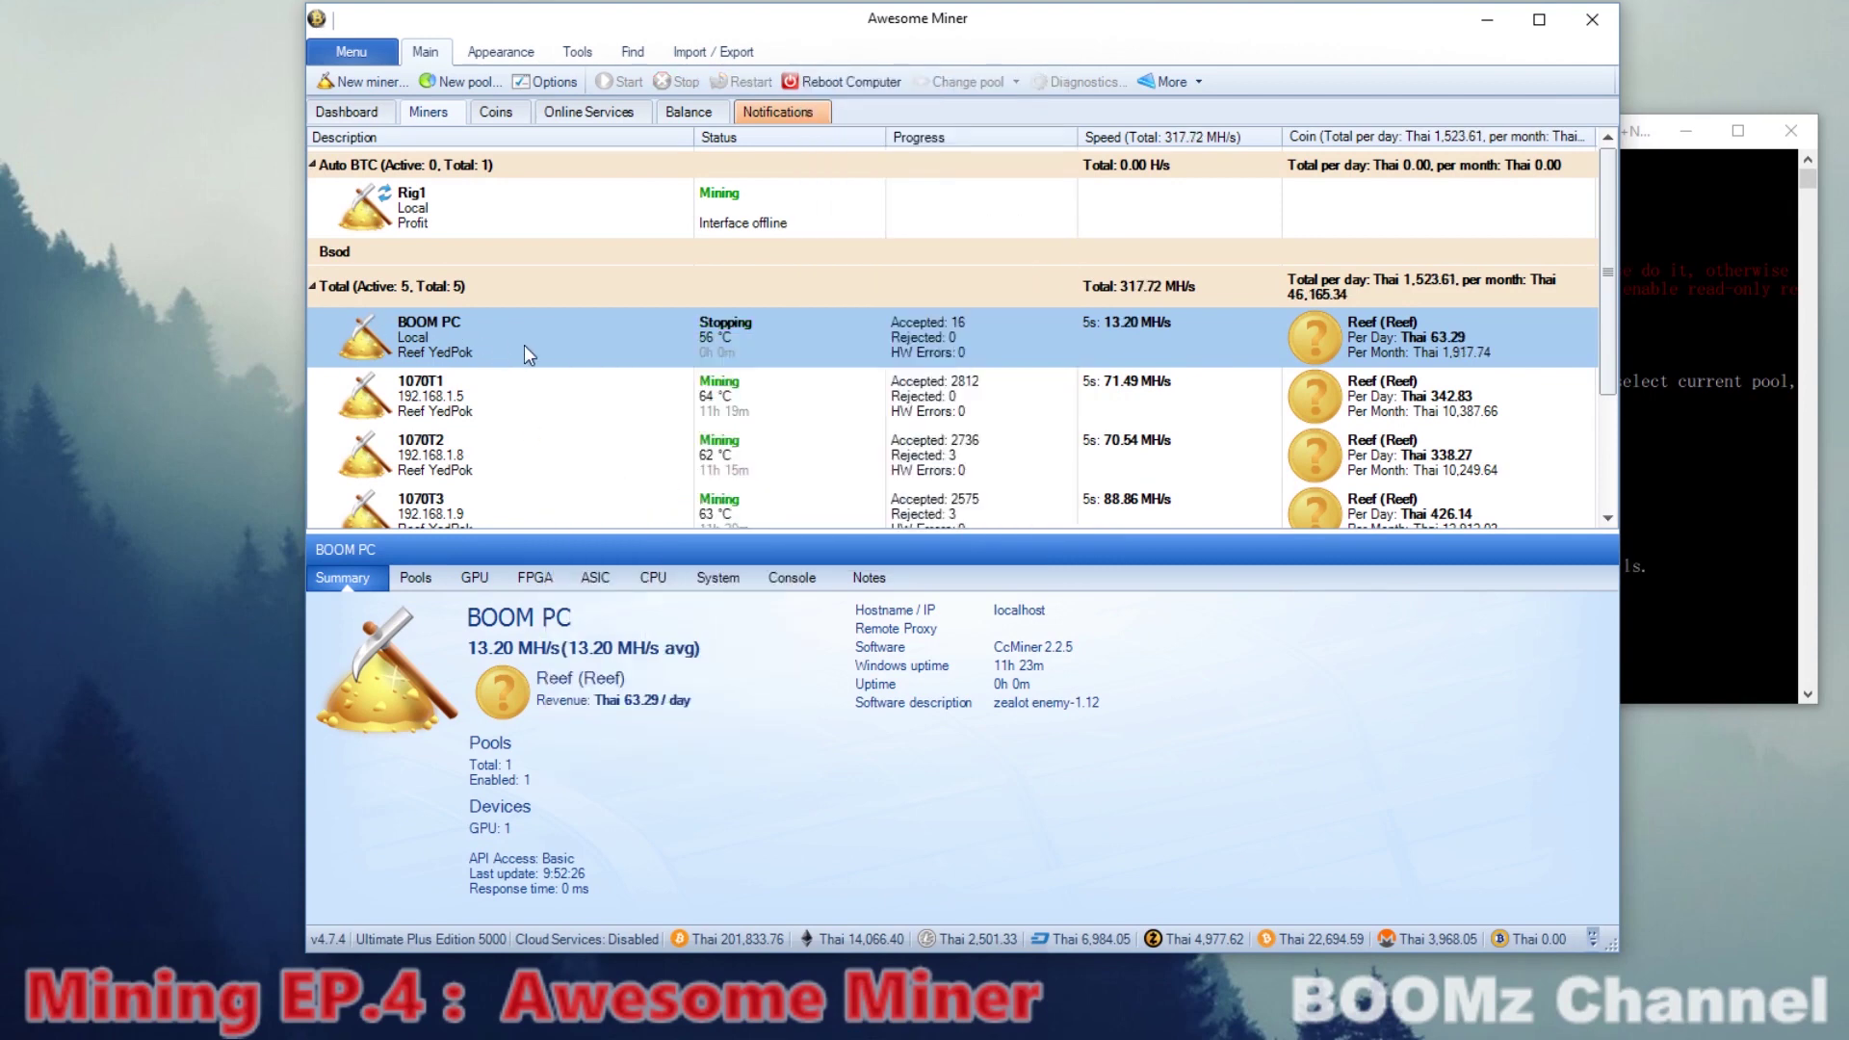
{"action": "left_click", "coordinate": [313, 286]}
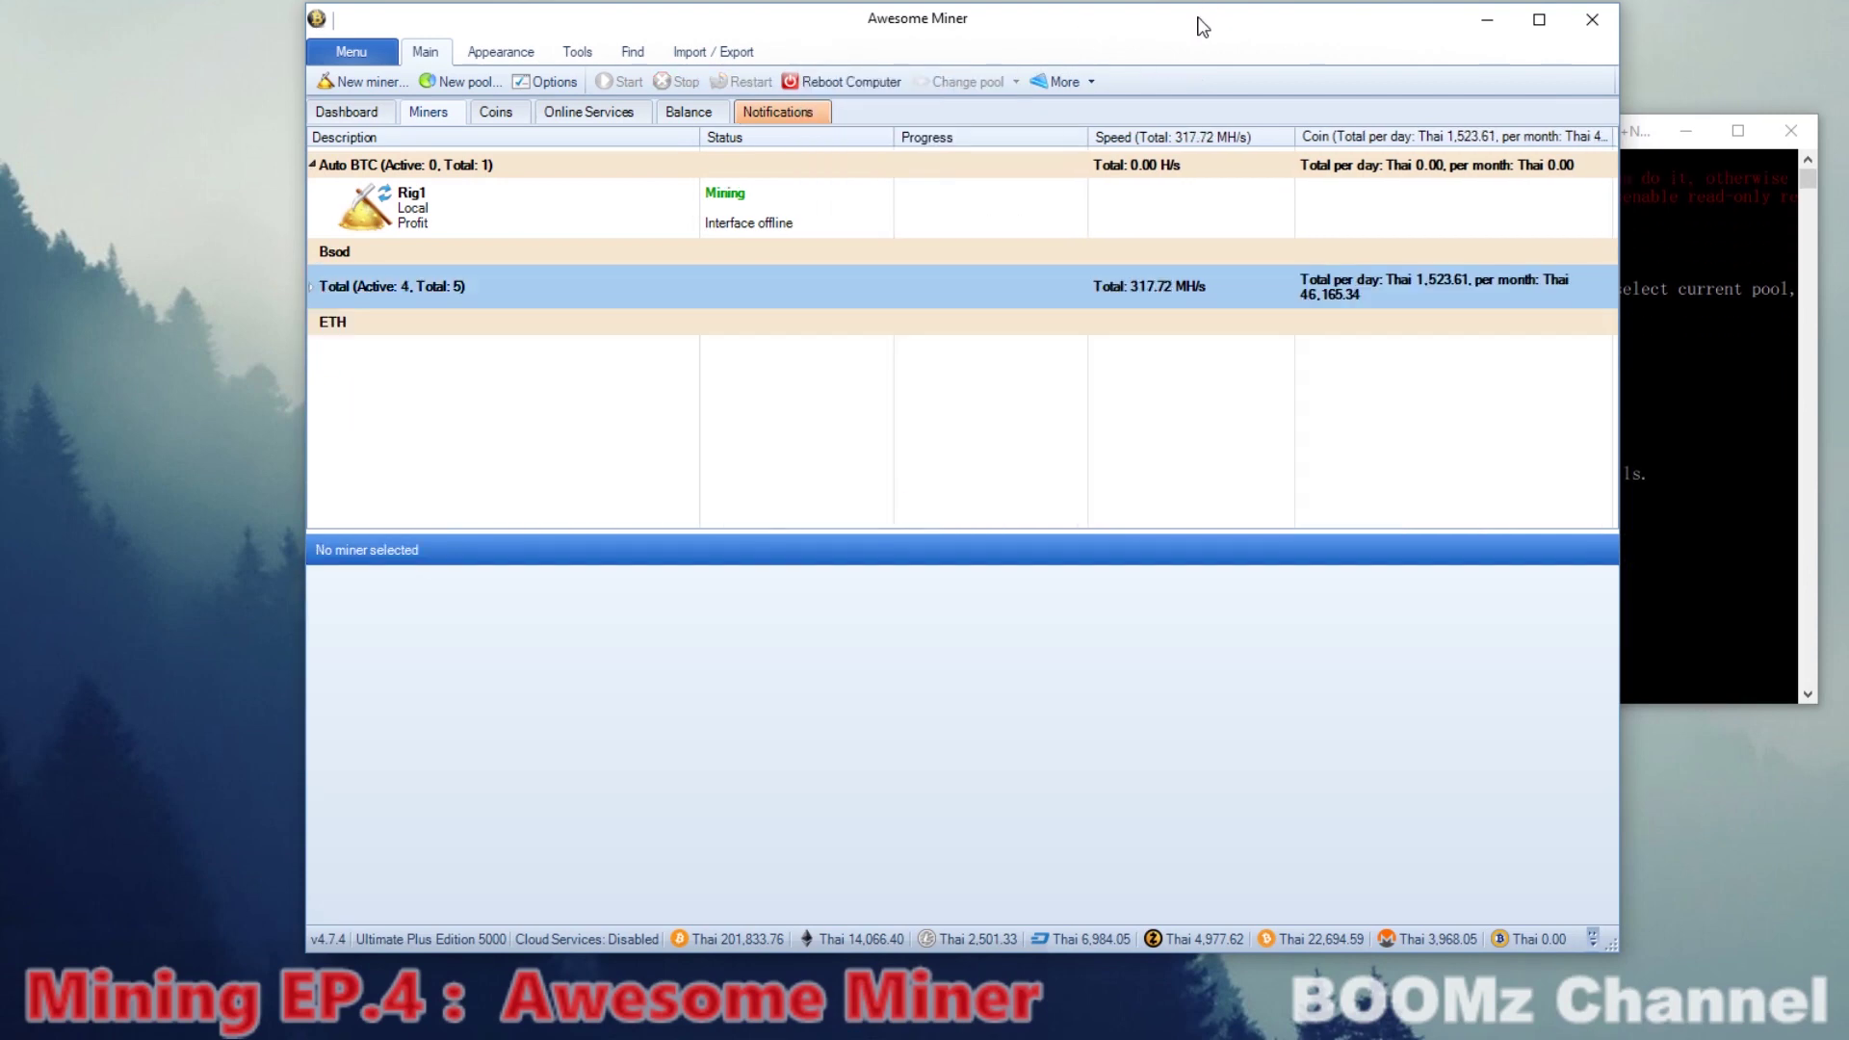
Rearrange the main window and the Claymore miner console so the console sits below the Rig1 row.
{"action": "left_click_drag", "start_coordinate": [1203, 27], "coordinate": [1007, 35]}
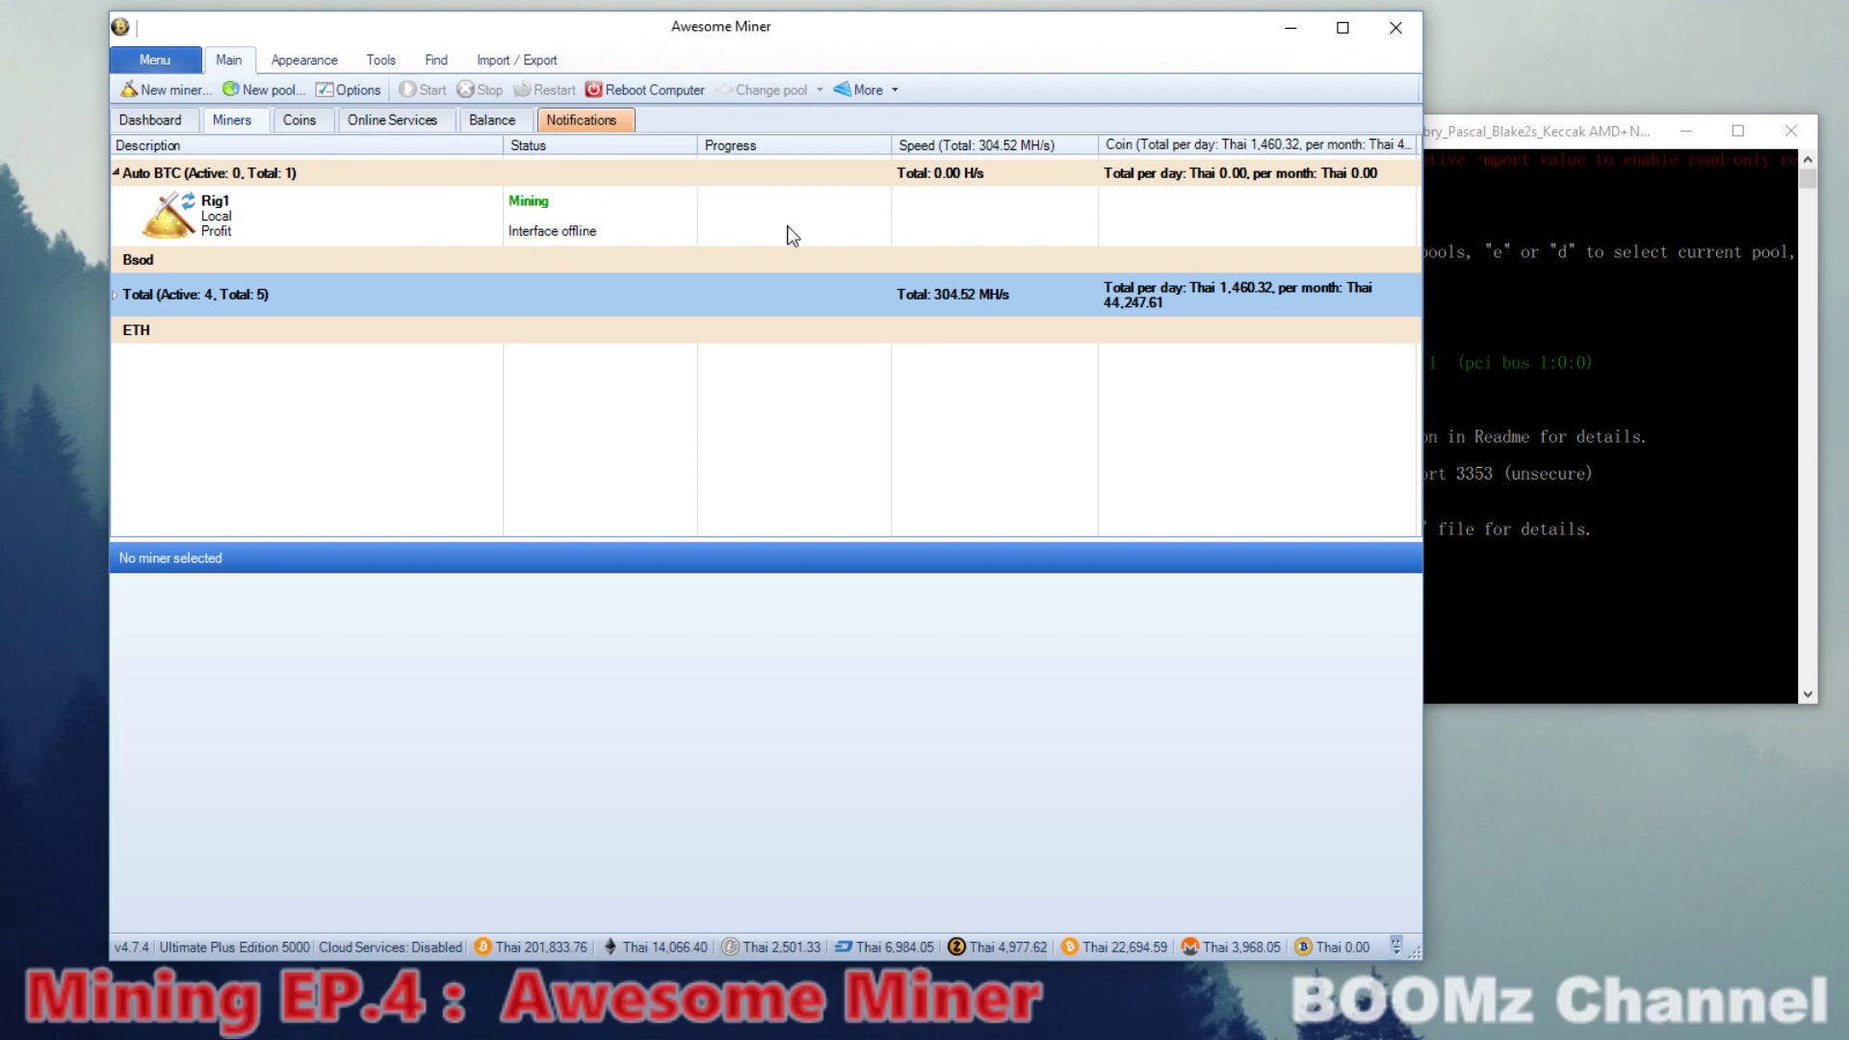
{"action": "left_click", "coordinate": [1615, 137]}
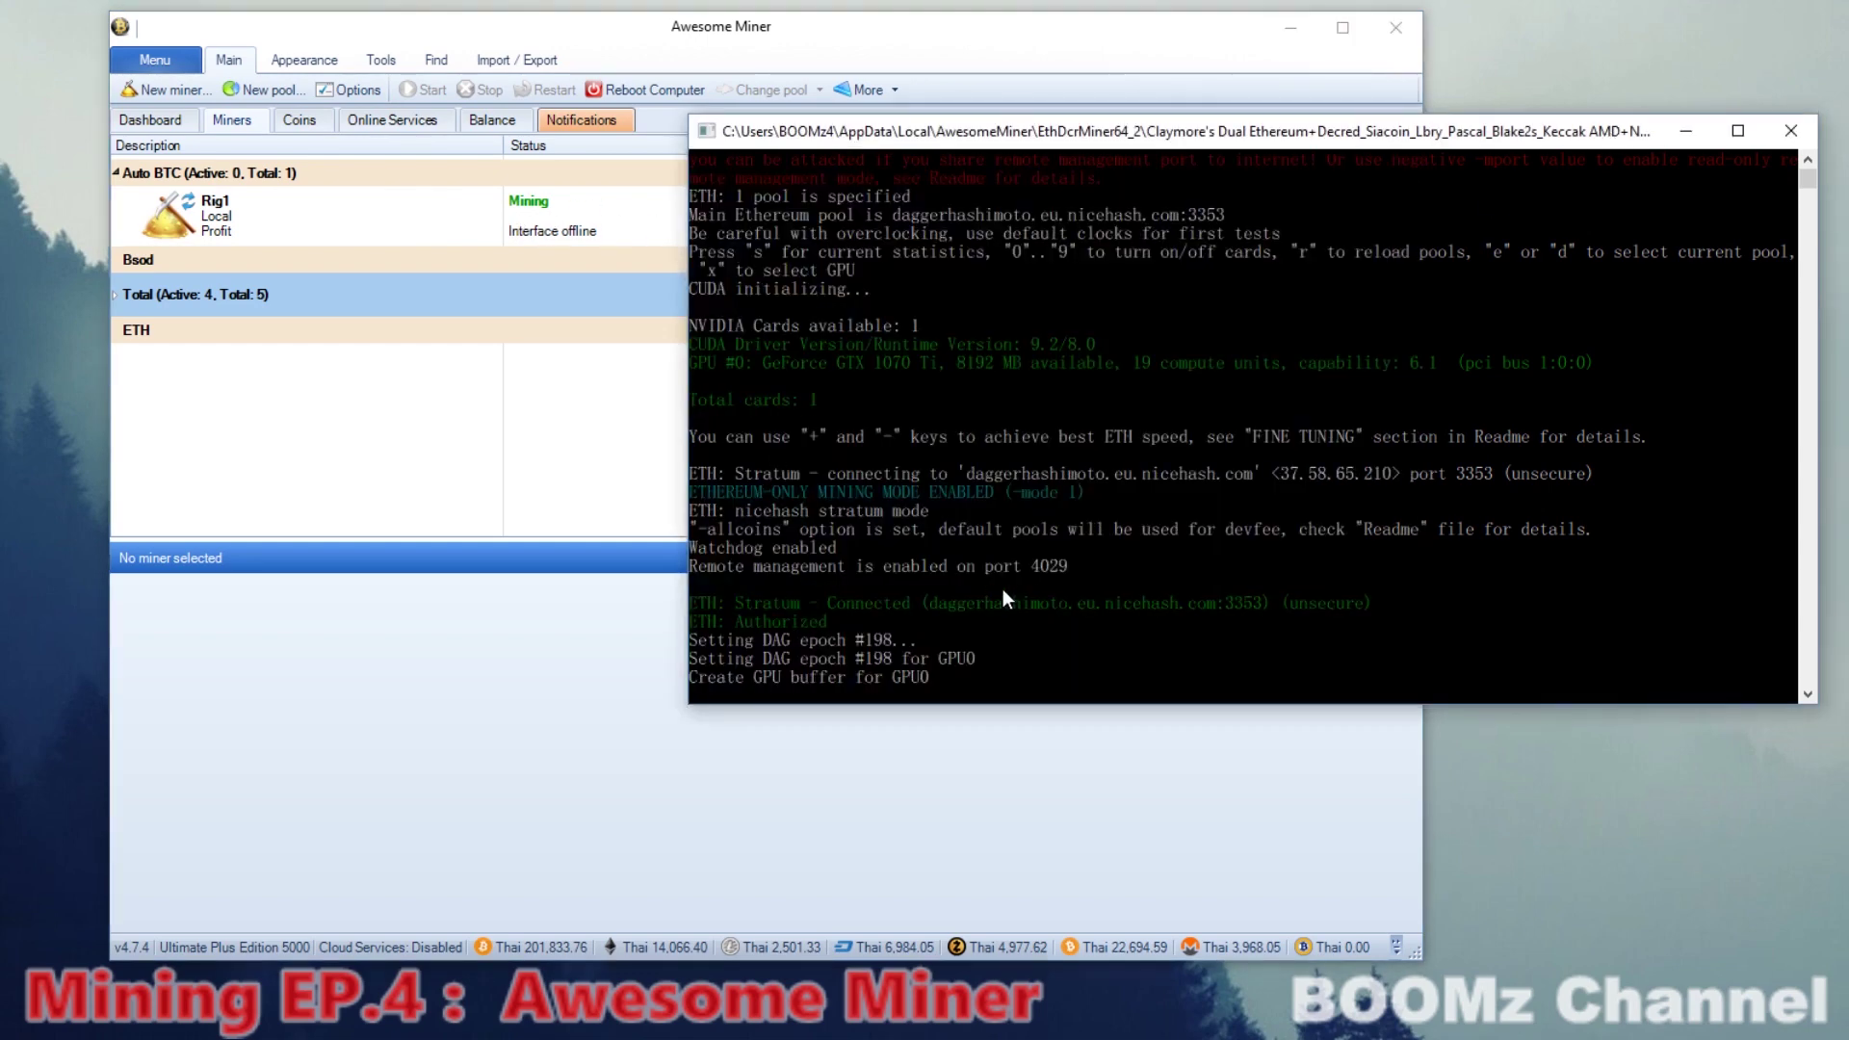
{"action": "left_click_drag", "start_coordinate": [992, 138], "coordinate": [520, 346]}
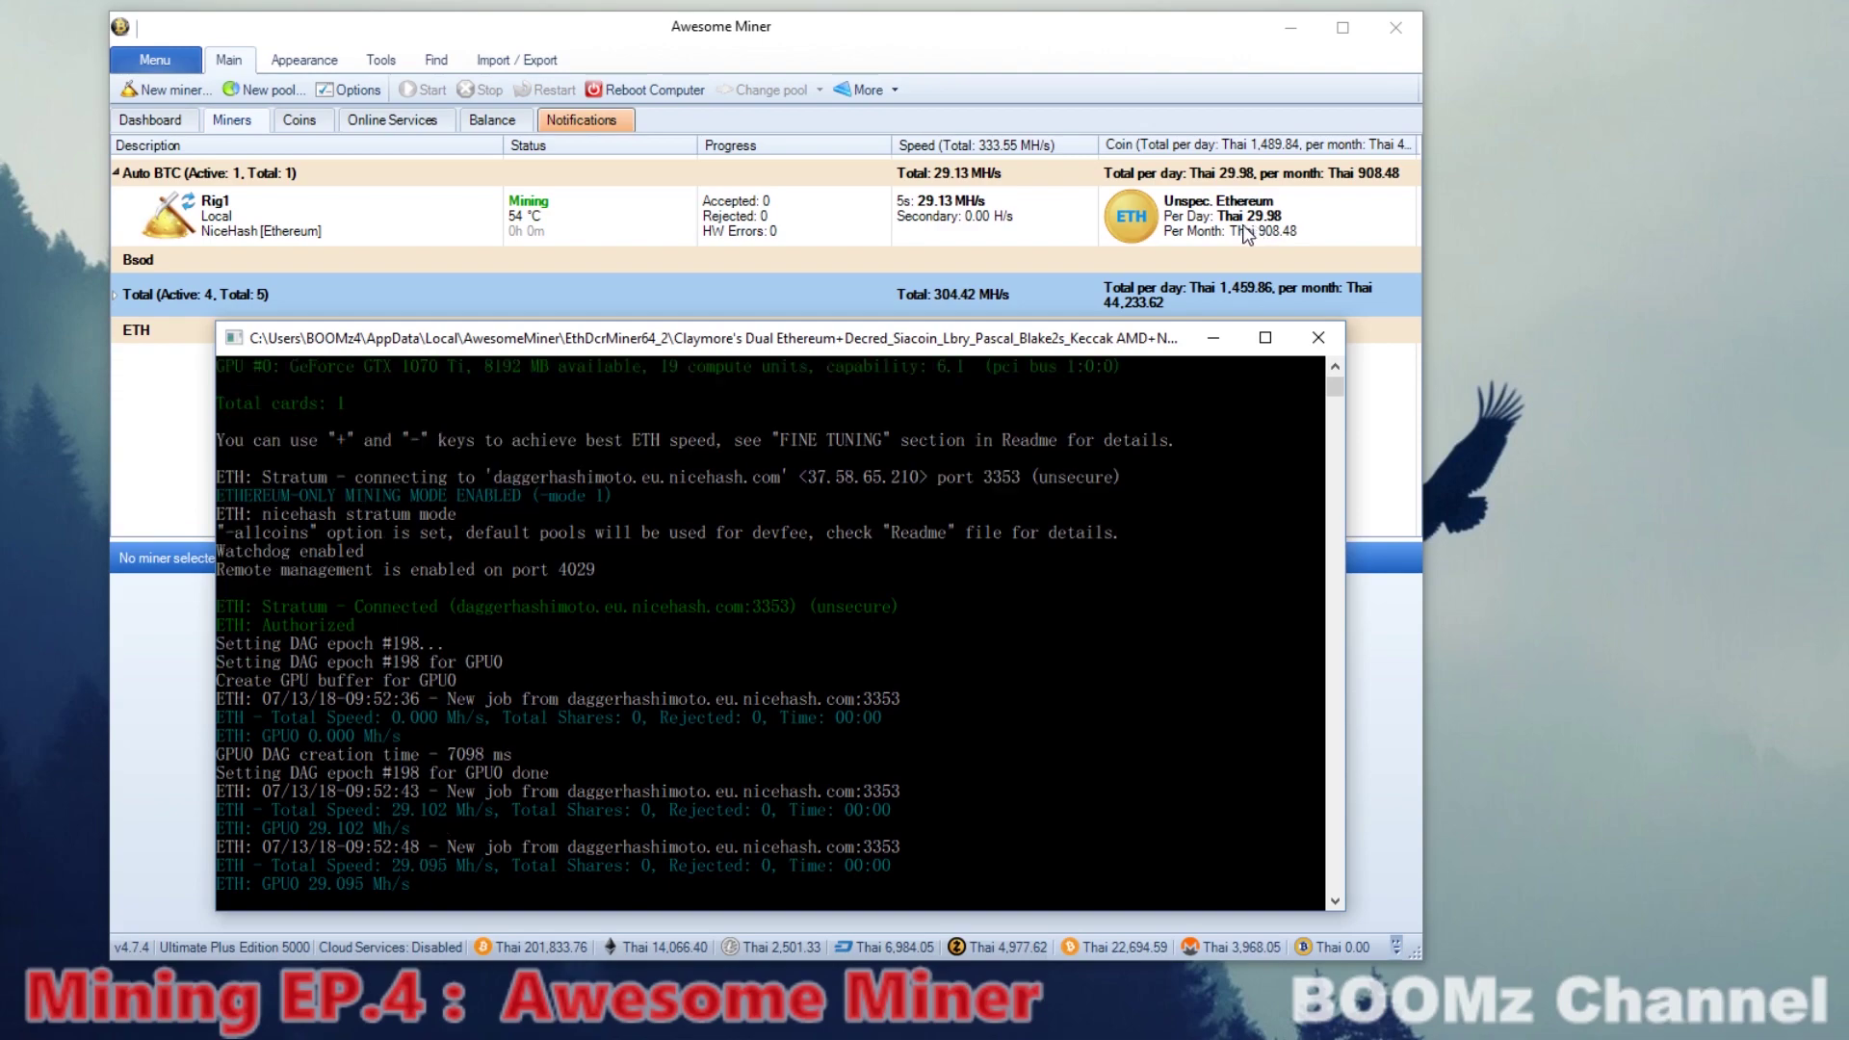
Review the custom display currency and its value per 1 USD in the Coins & Profit options, then cancel without changes.
{"action": "left_click", "coordinate": [366, 104]}
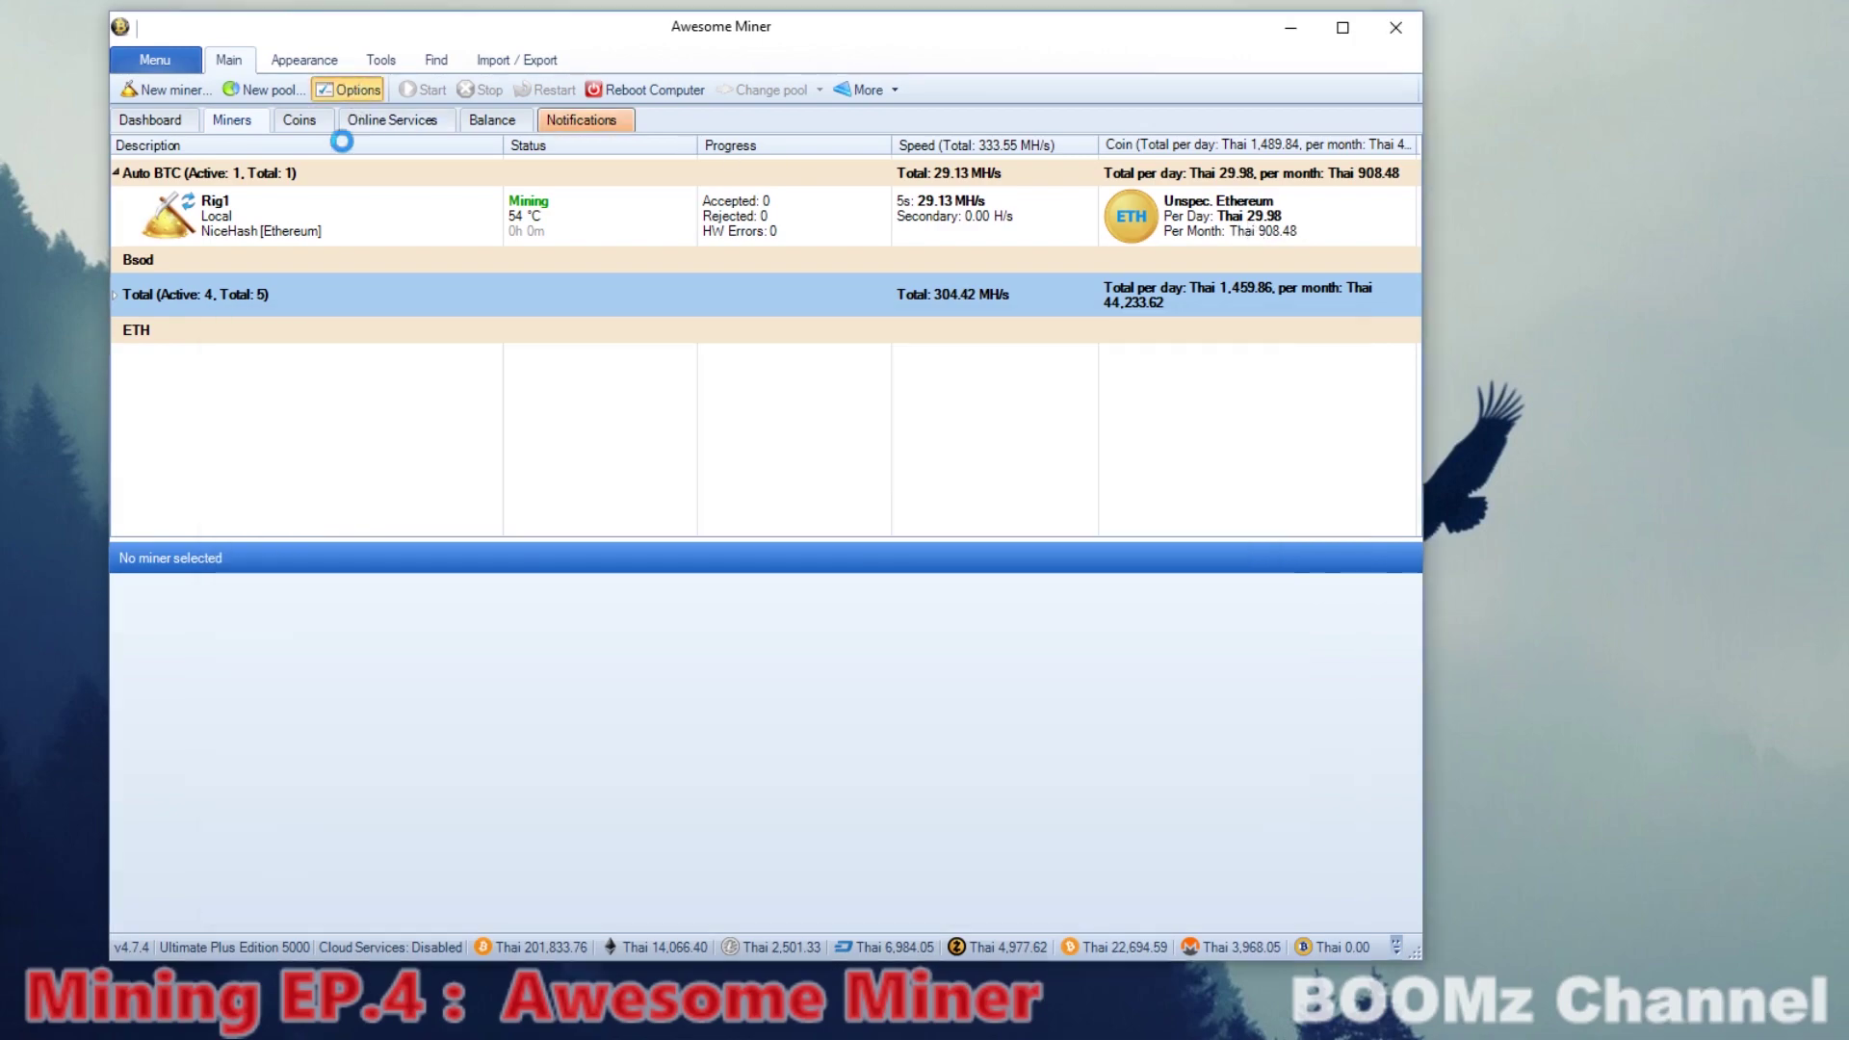
{"action": "left_click", "coordinate": [348, 89]}
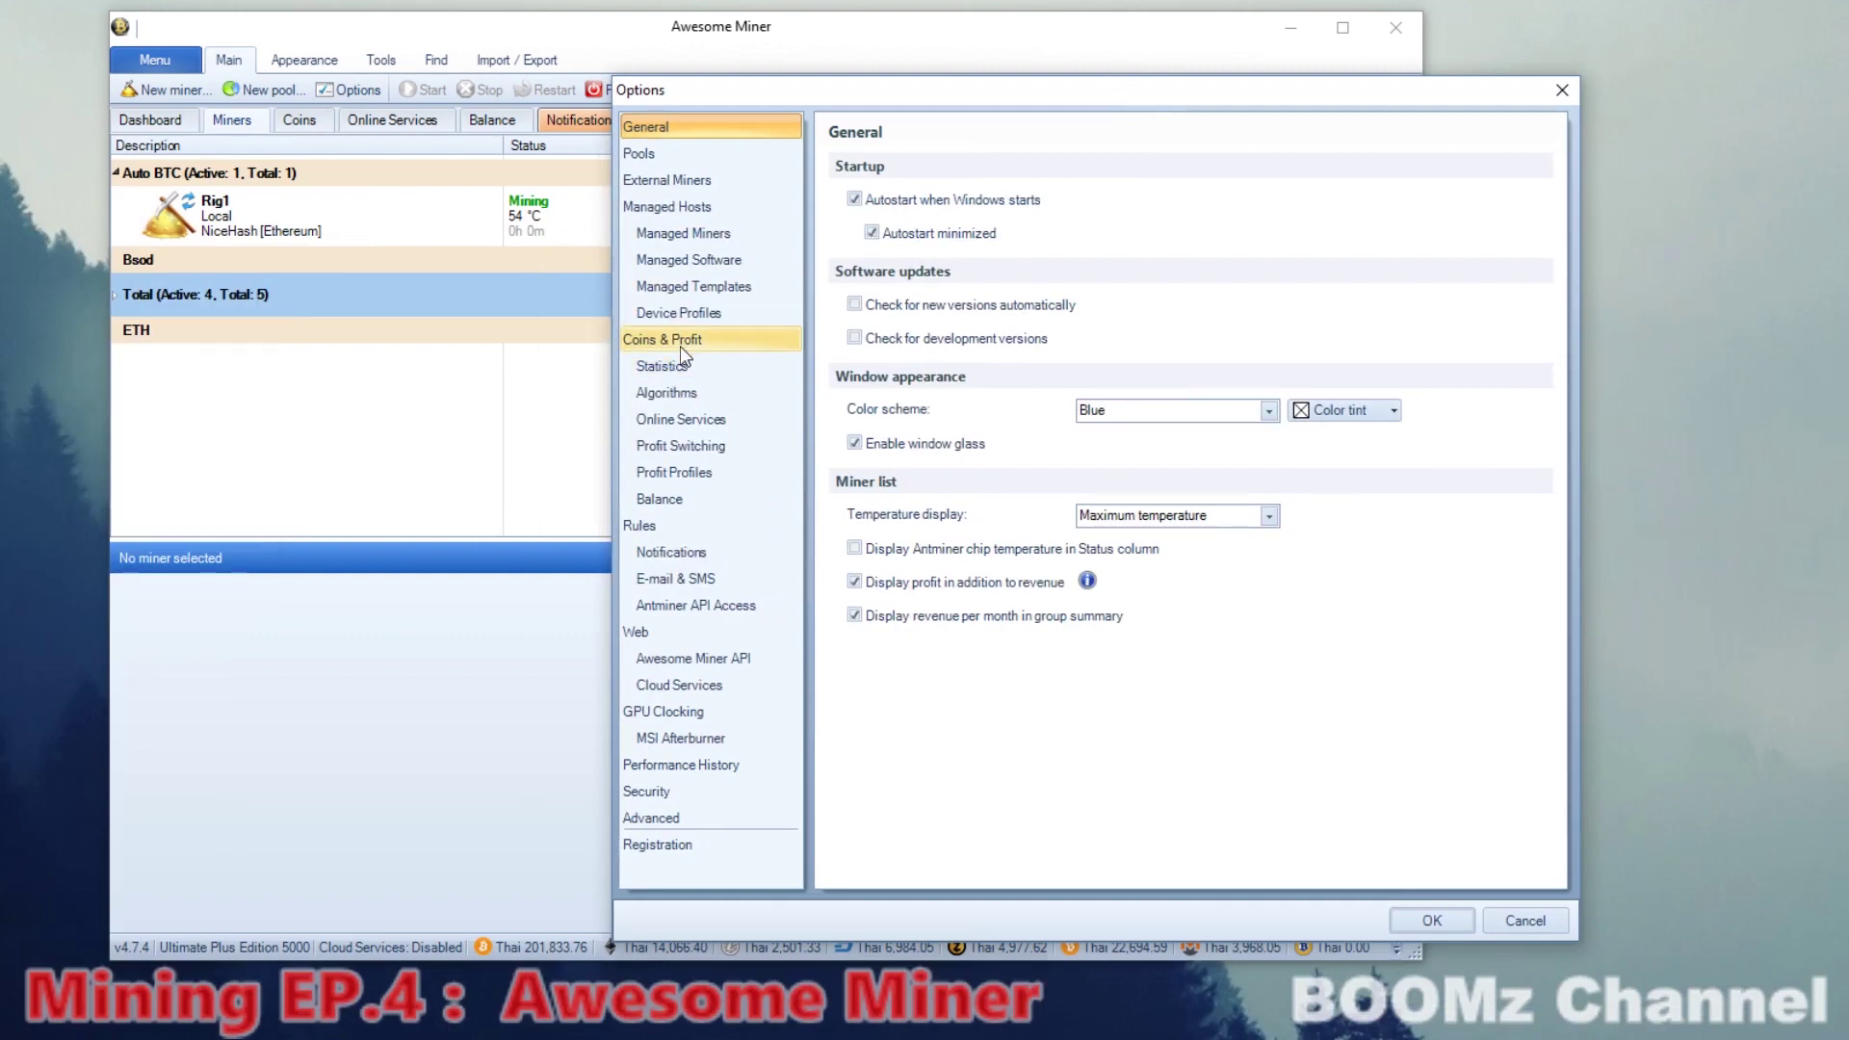
{"action": "left_click", "coordinate": [680, 343]}
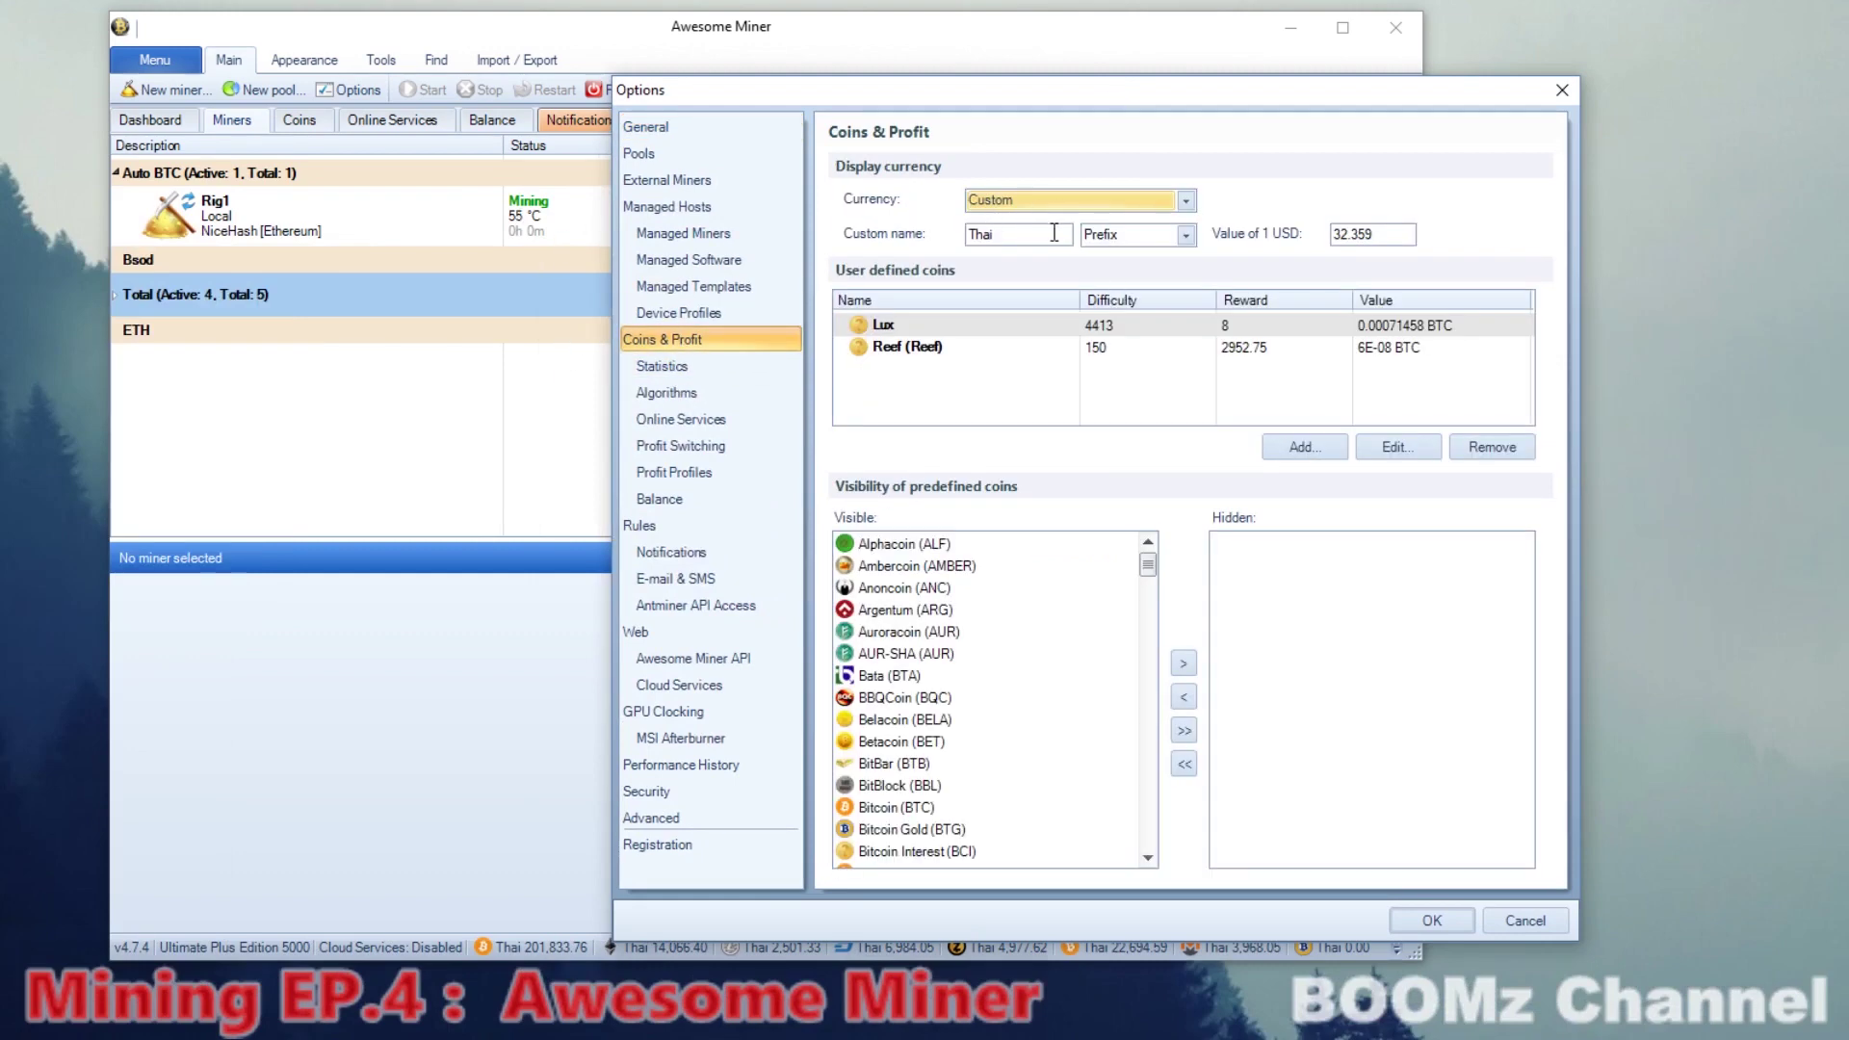
{"action": "double_click", "coordinate": [1406, 234]}
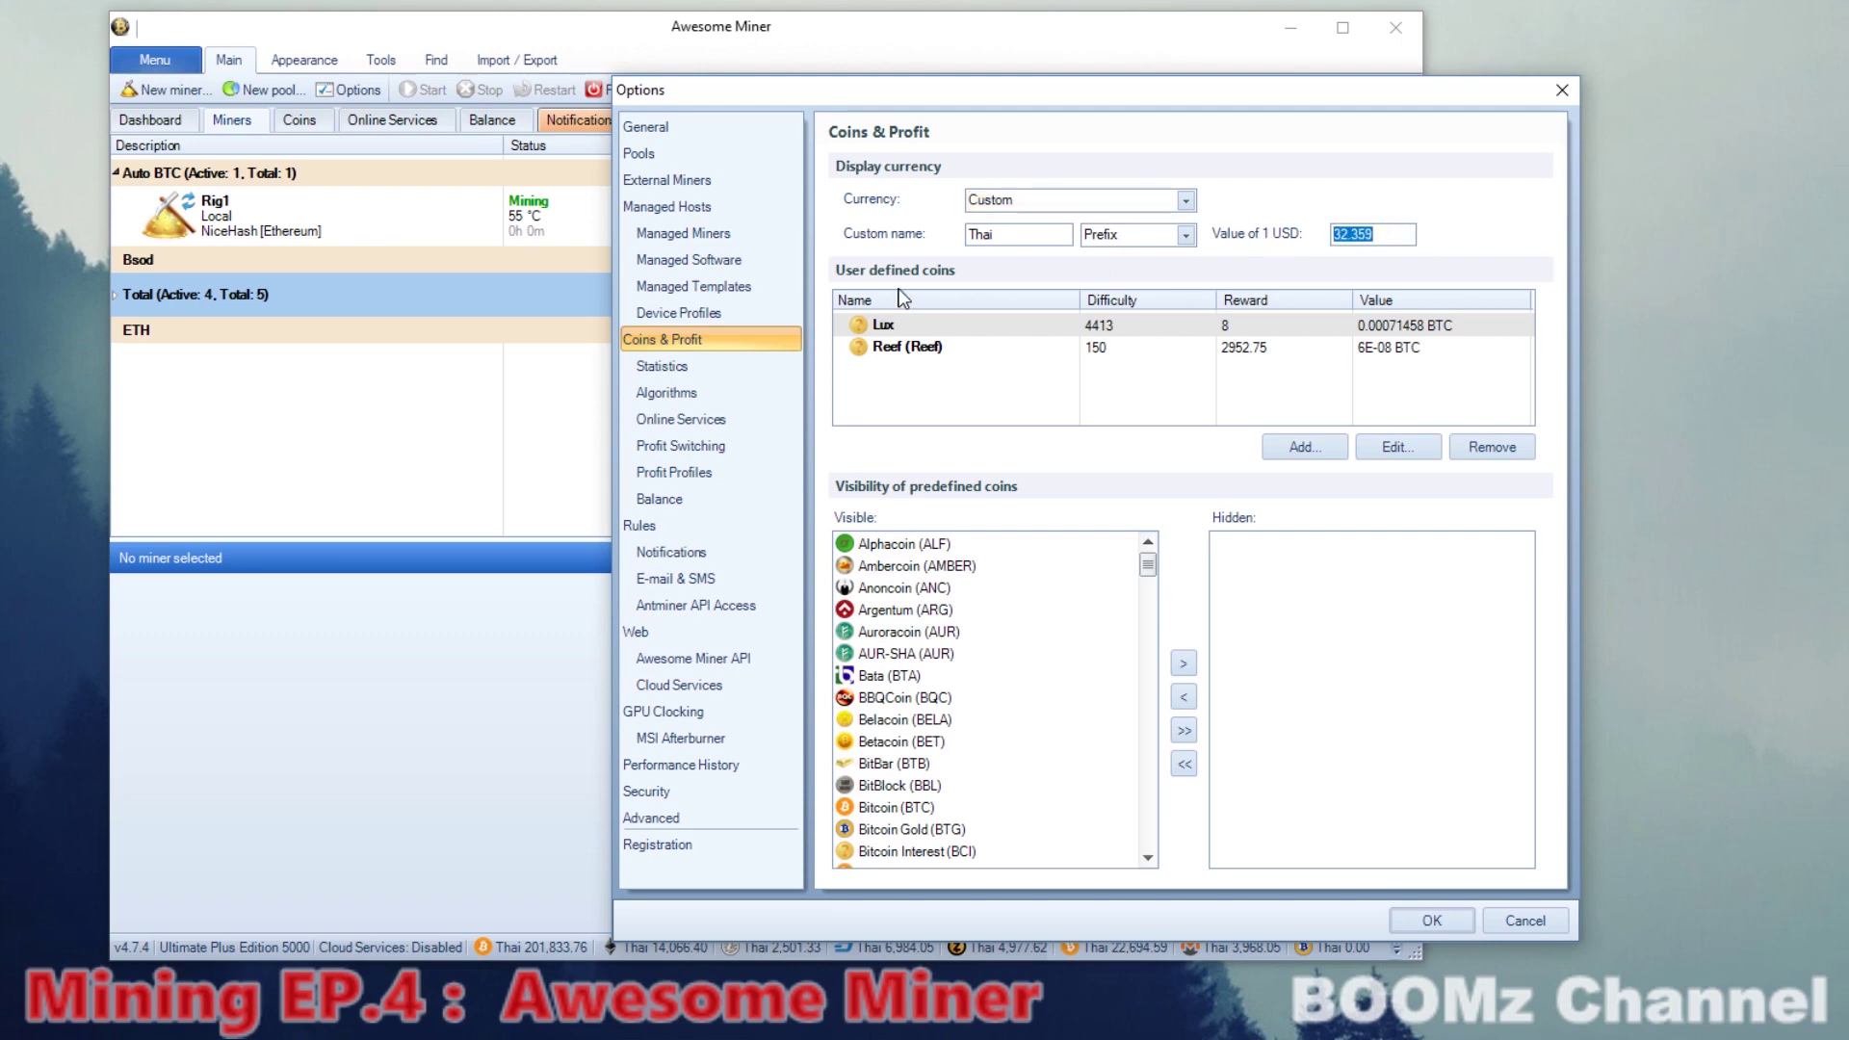
{"action": "left_click", "coordinate": [1514, 926]}
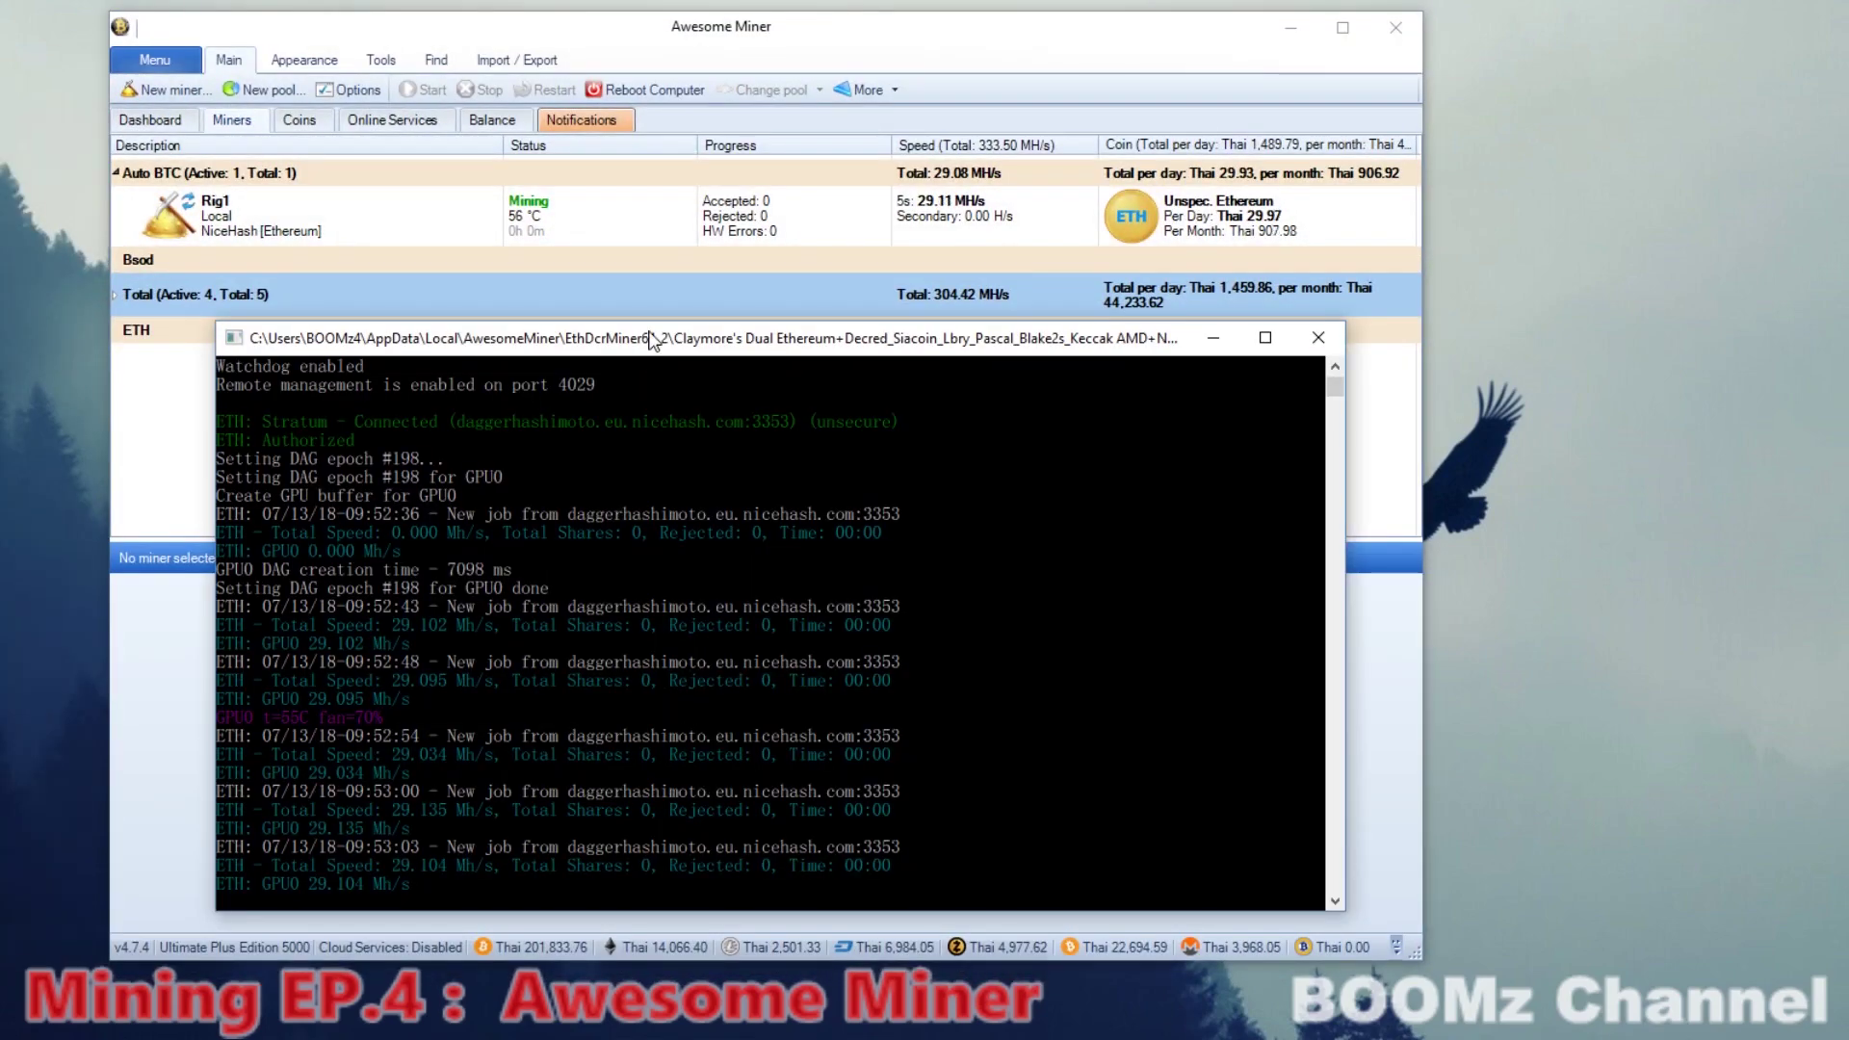
Move the Claymore miner console aside, keeping the Rig1 row uncovered.
{"action": "left_click_drag", "start_coordinate": [651, 324], "coordinate": [969, 277]}
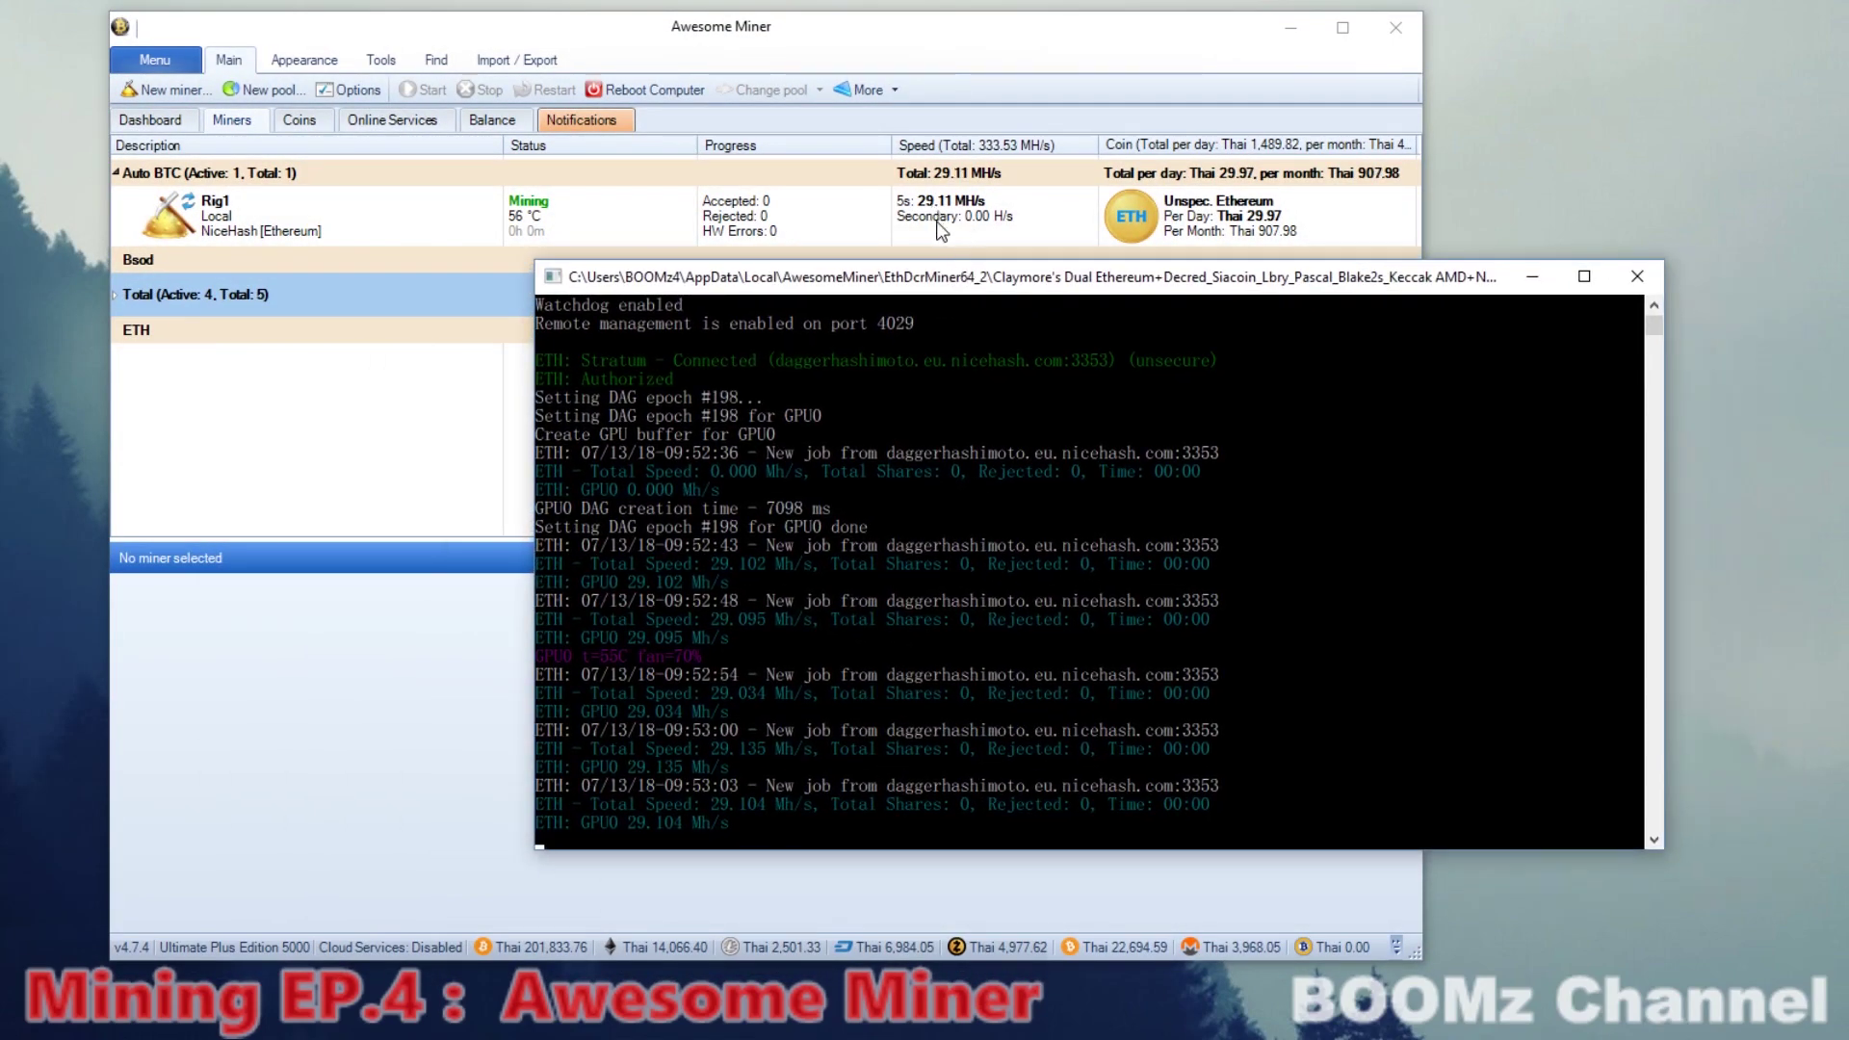